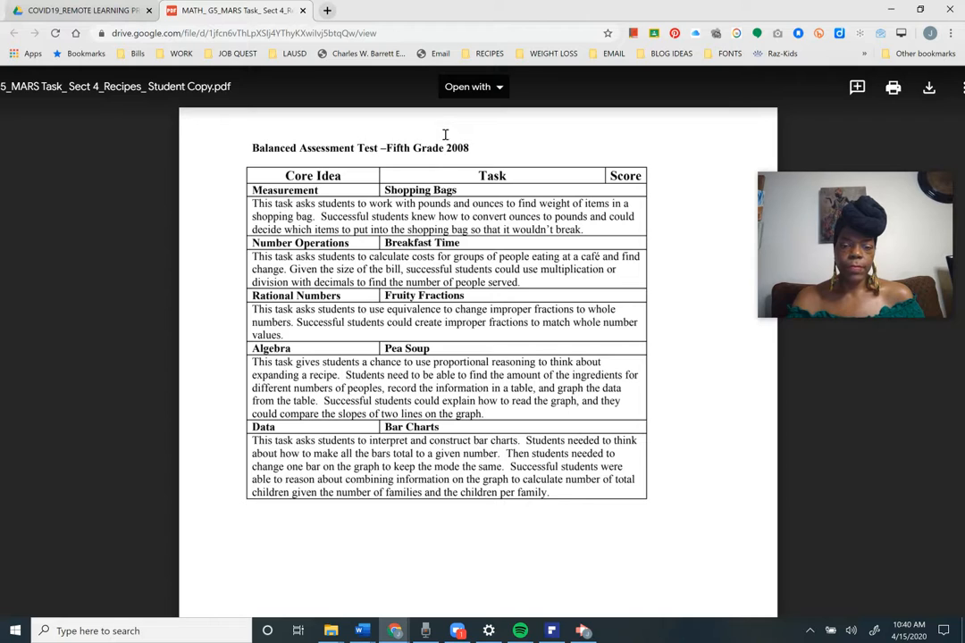
- Open the MARS Task Recipes student copy PDF with Kami for annotation and activate the selection tool
left_click(496, 87)
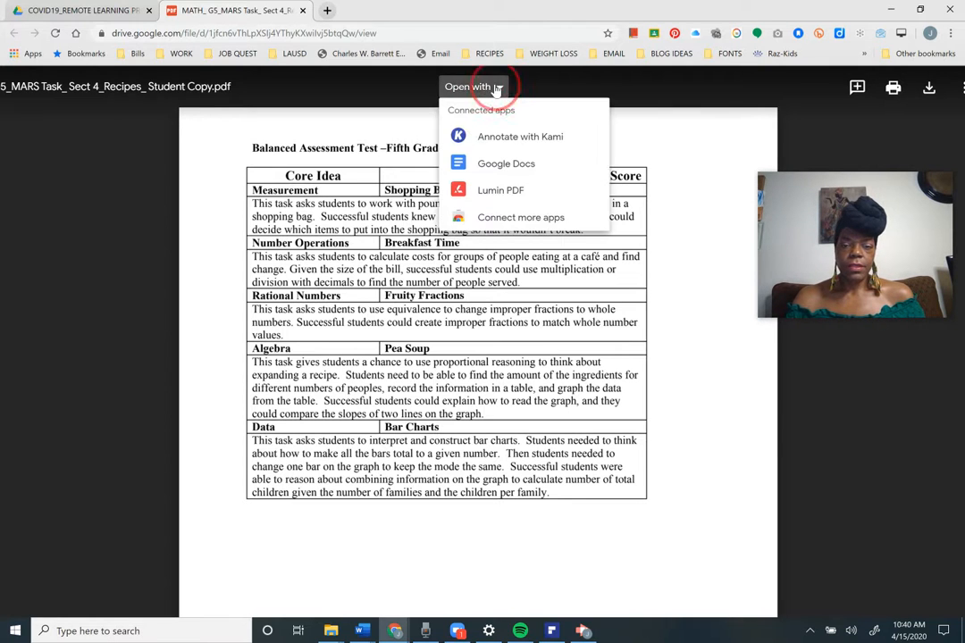
left_click(498, 139)
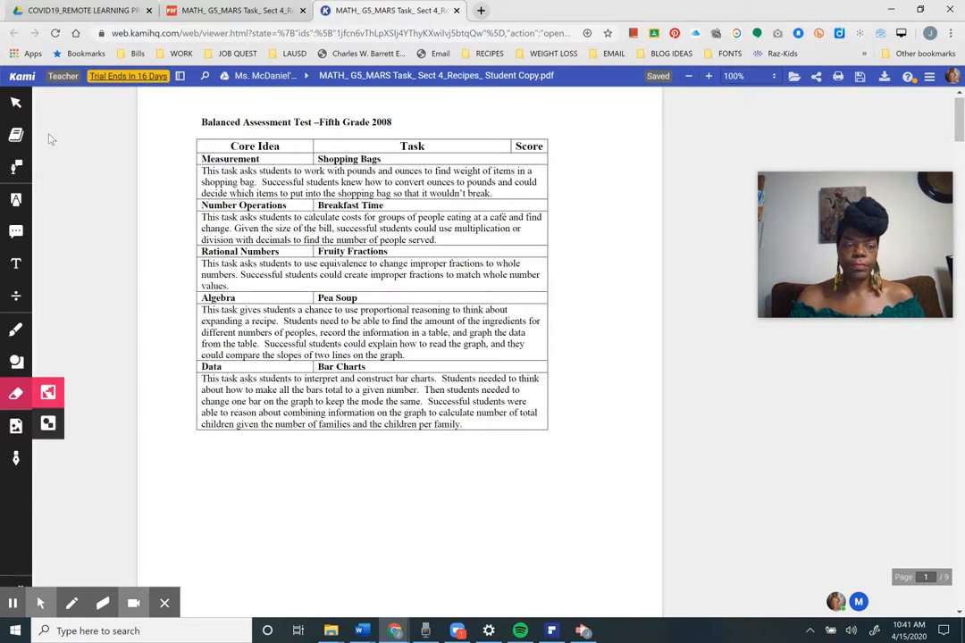
left_click(19, 105)
- Look through the test overview on page 1 and the Shopping Bags task on page 2
scroll(193, 162, "down", 4)
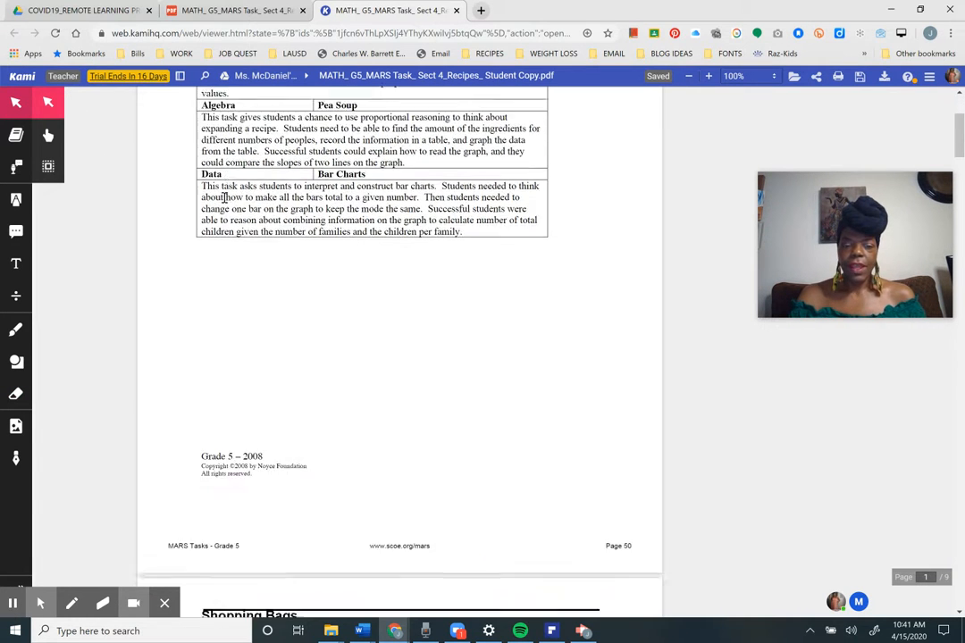
scroll(224, 197, "down", 3)
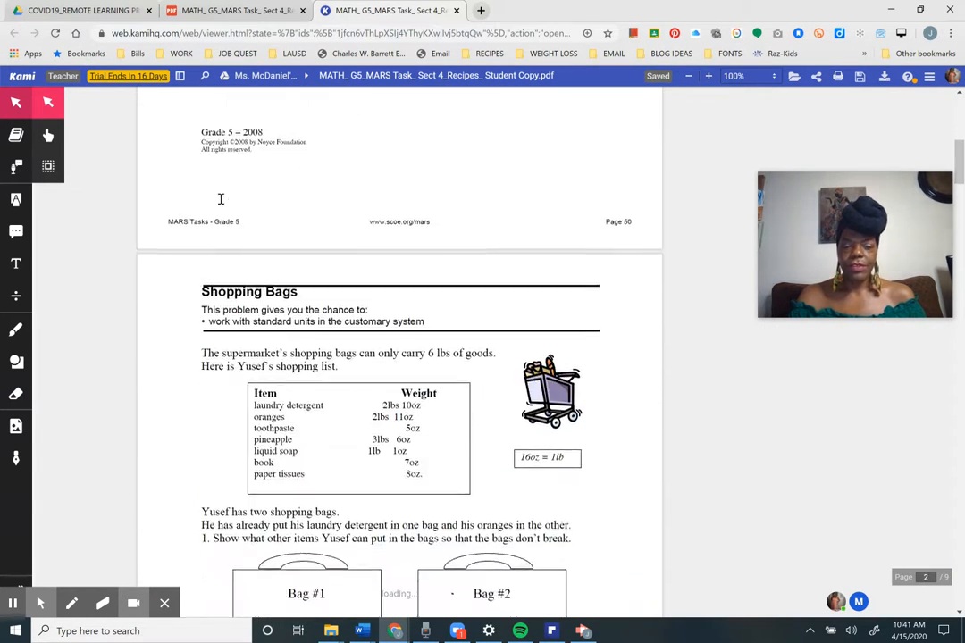
scroll(222, 204, "down", 1)
scroll(220, 200, "up", 1)
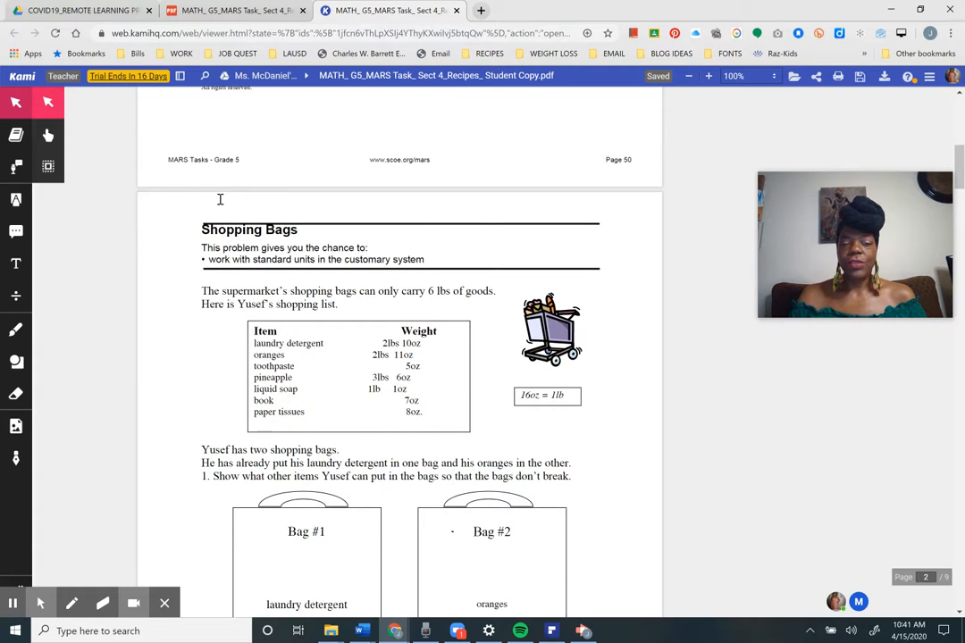
scroll(220, 200, "up", 10)
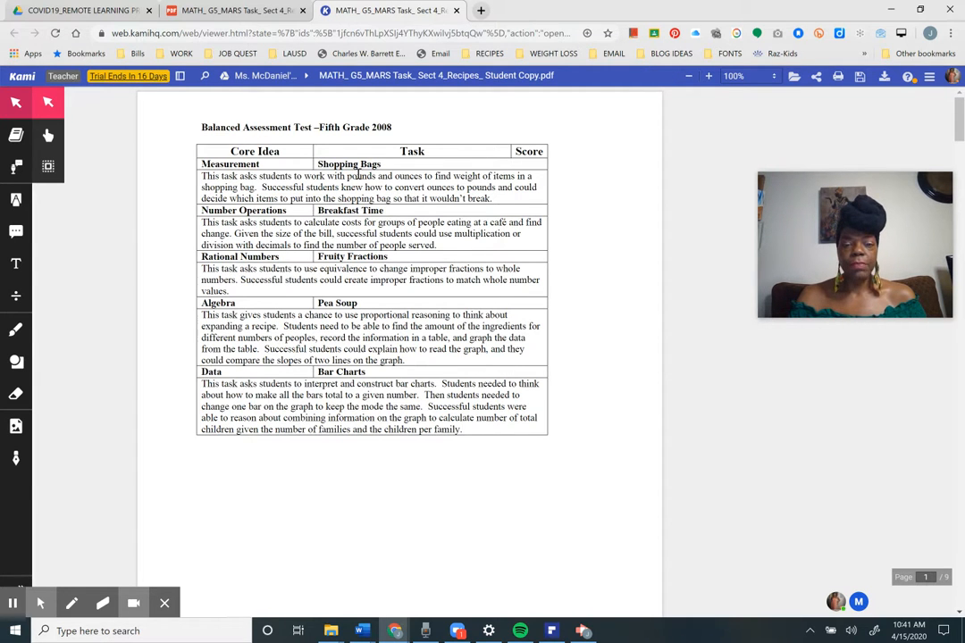
scroll(357, 178, "down", 3)
scroll(350, 186, "down", 4)
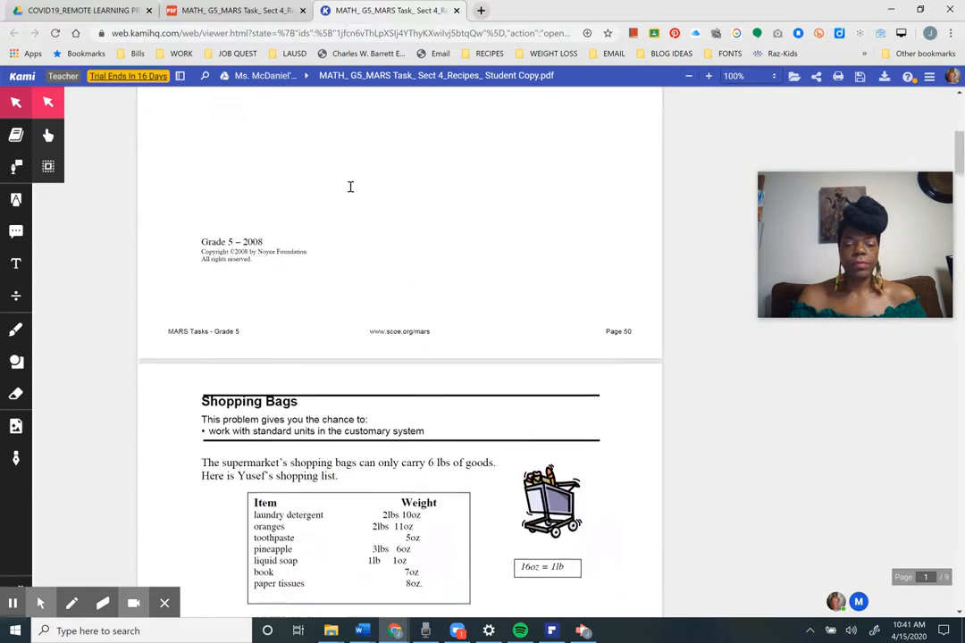
scroll(348, 188, "down", 1)
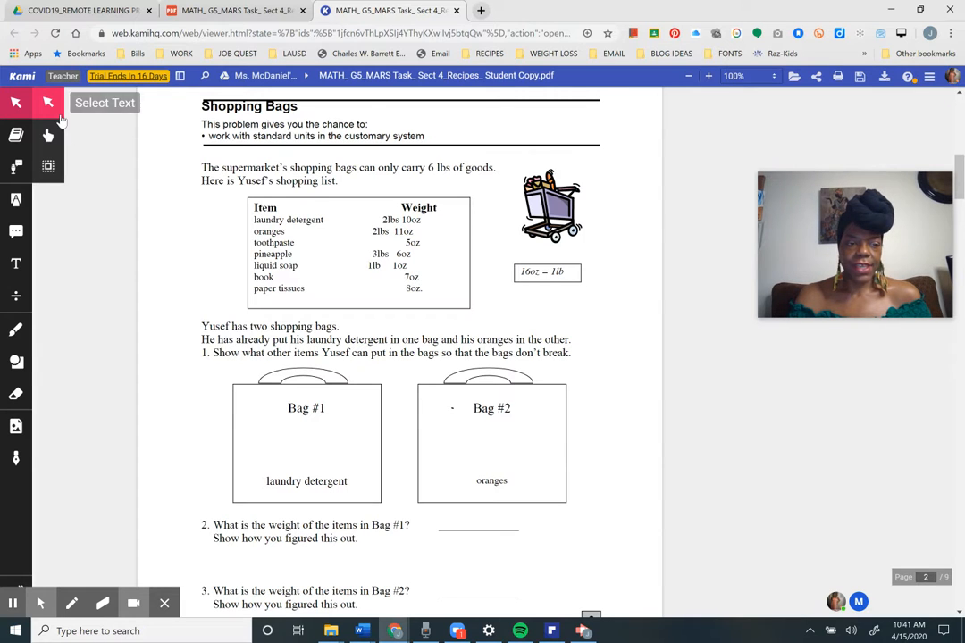
- Try selecting the opening text of the Shopping Bags task, clear the selection and switch to the Hand Tool
left_click_drag(202, 165, 213, 206)
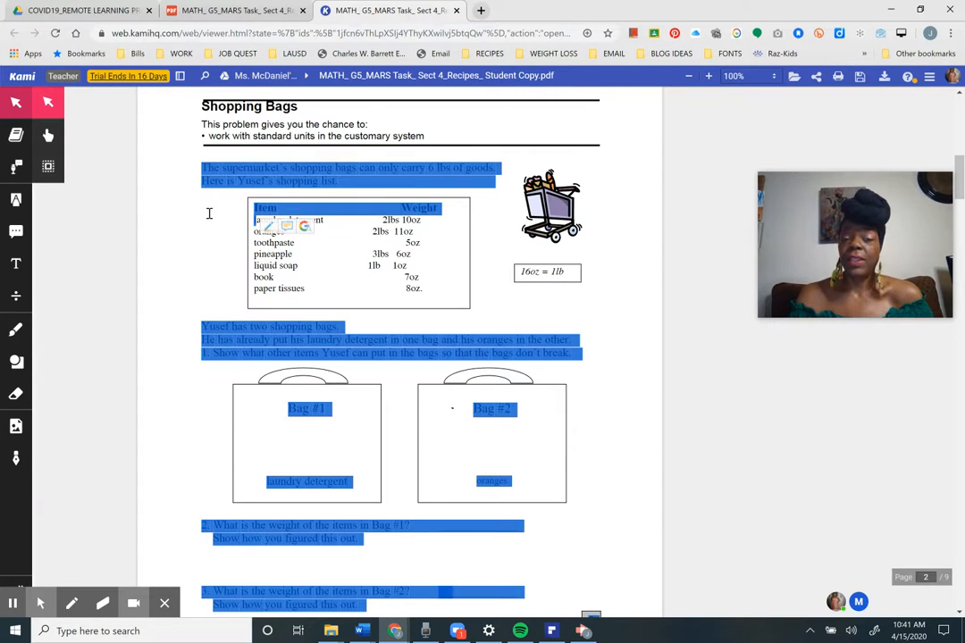
left_click(209, 212)
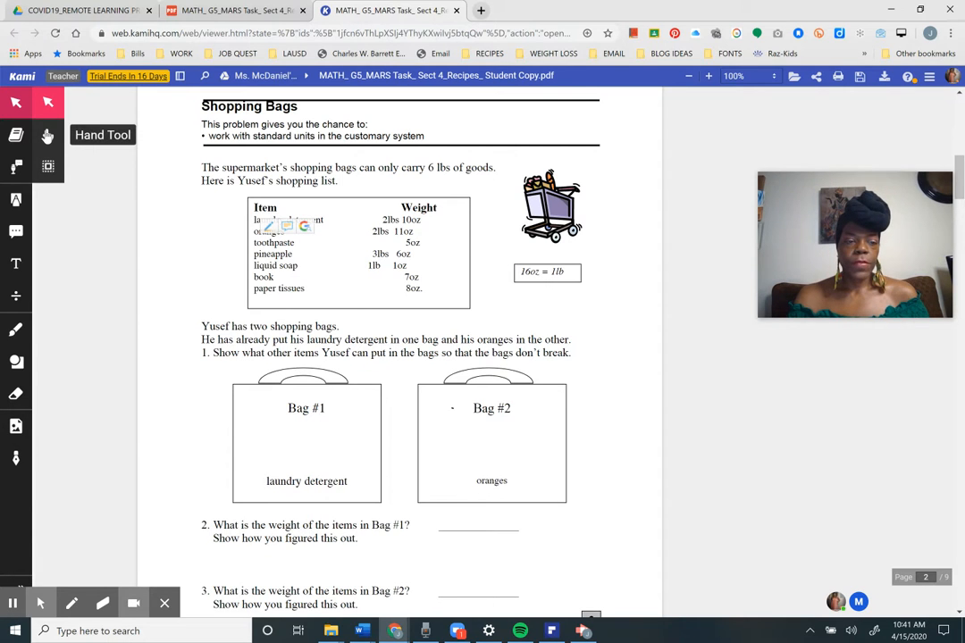
left_click(49, 137)
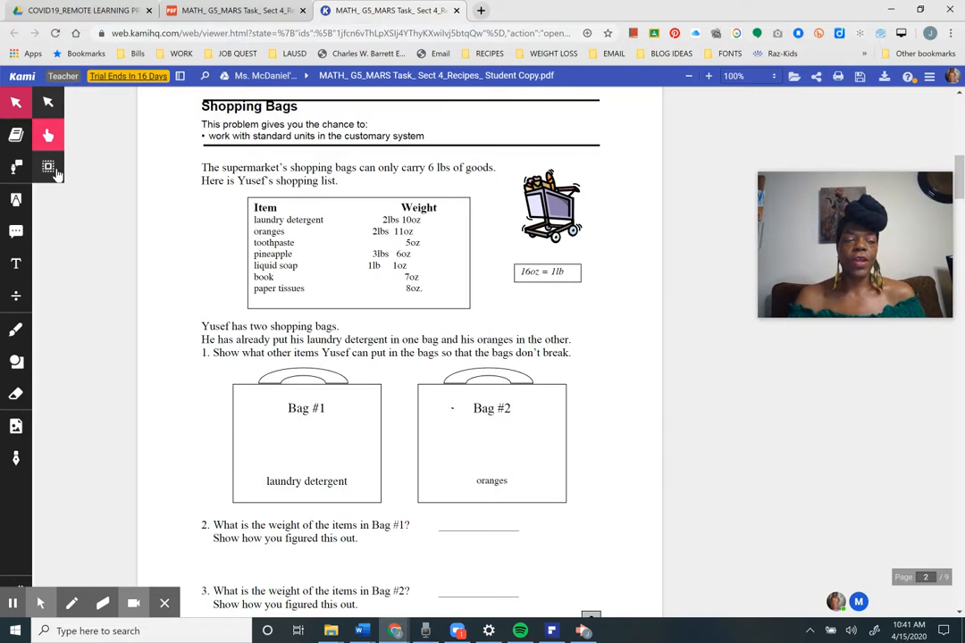
left_click(15, 102)
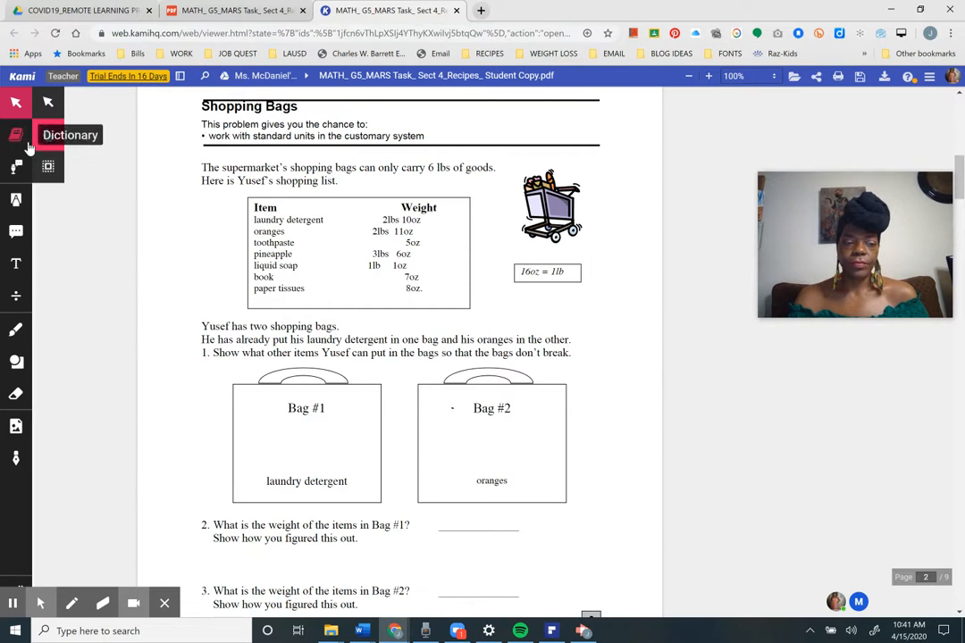
- Look up "supermarket" and "shopping" from the first sentence of the Shopping Bags task with the Dictionary
left_click(18, 132)
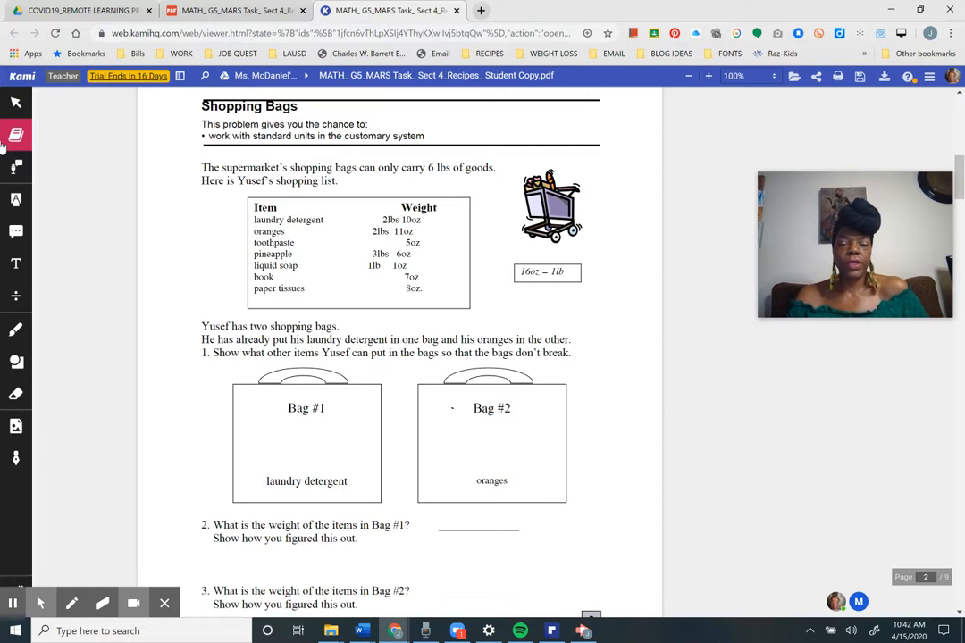
left_click(5, 139)
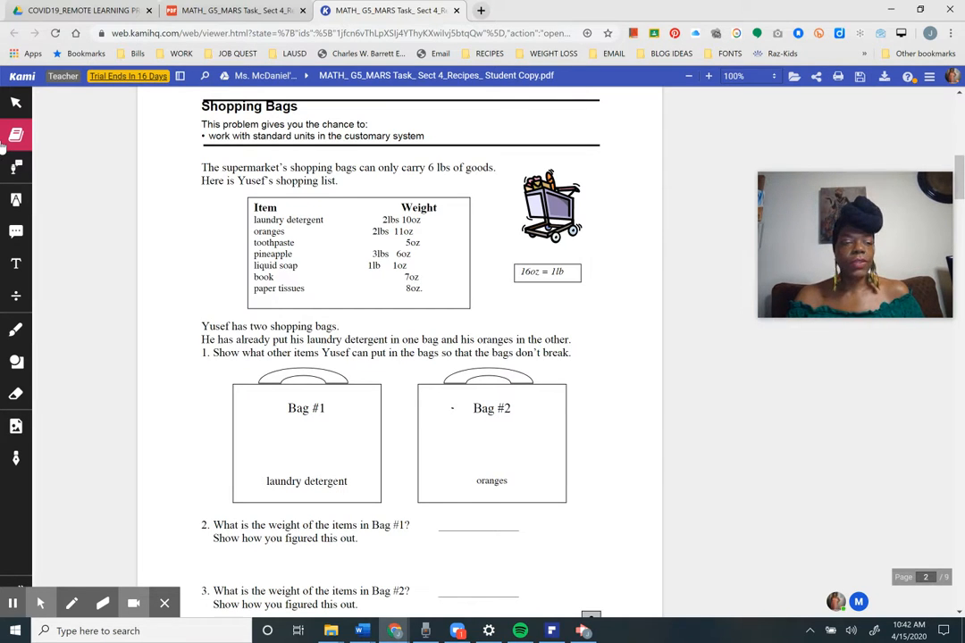
left_click_drag(197, 168, 269, 179)
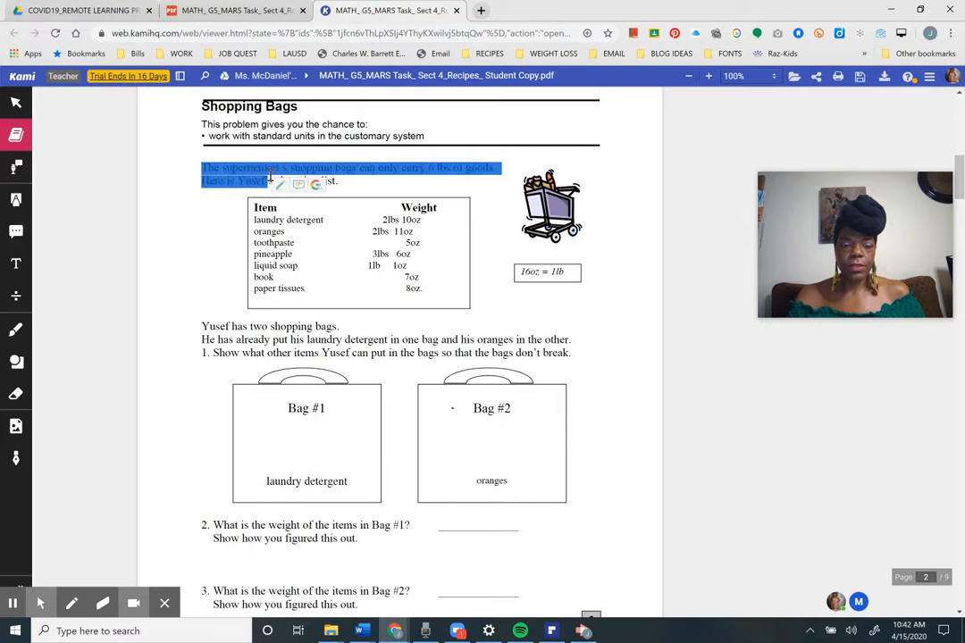
left_click(170, 179)
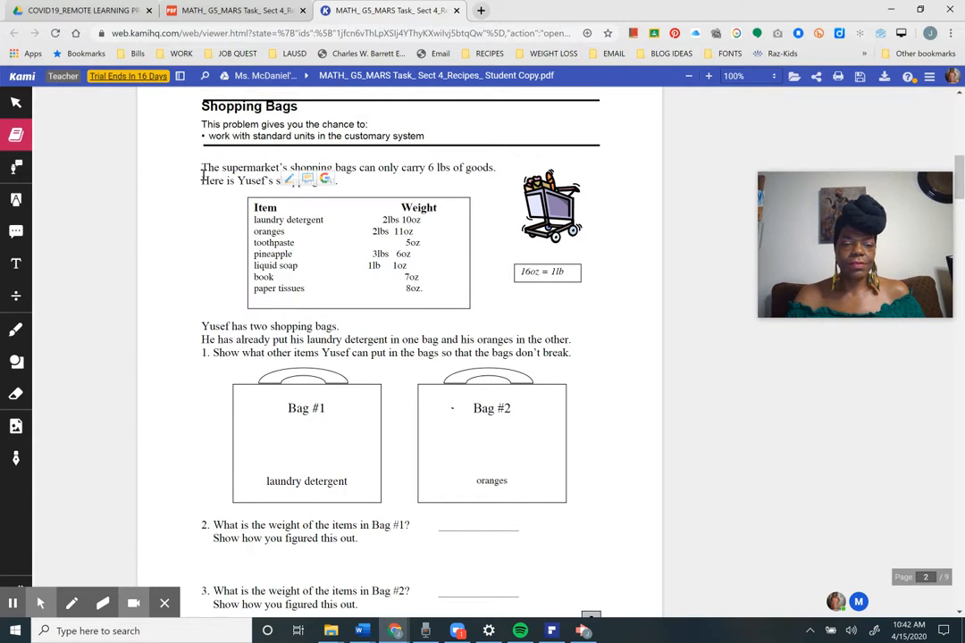
left_click_drag(222, 167, 279, 168)
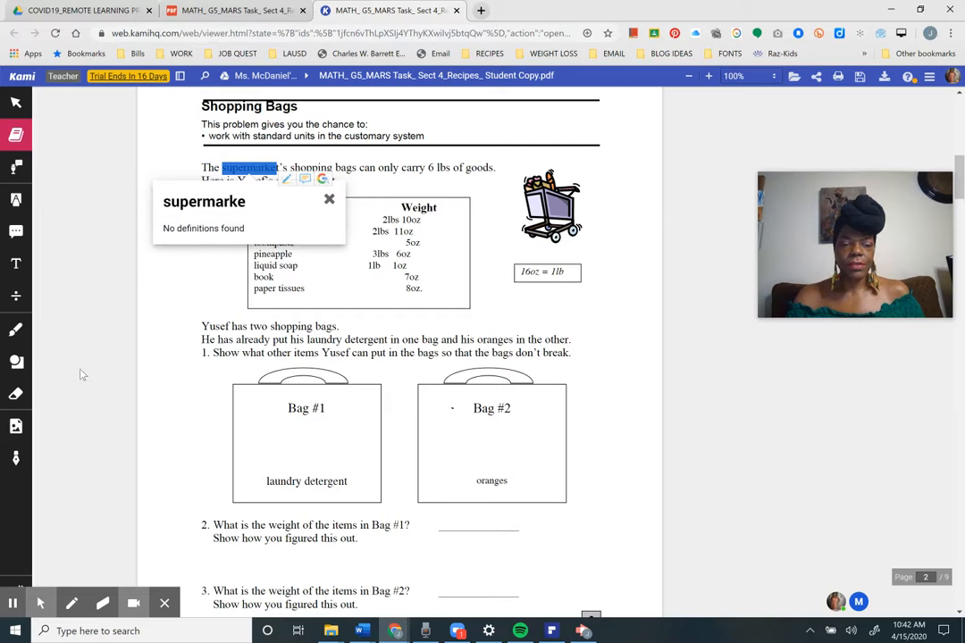
left_click(242, 168)
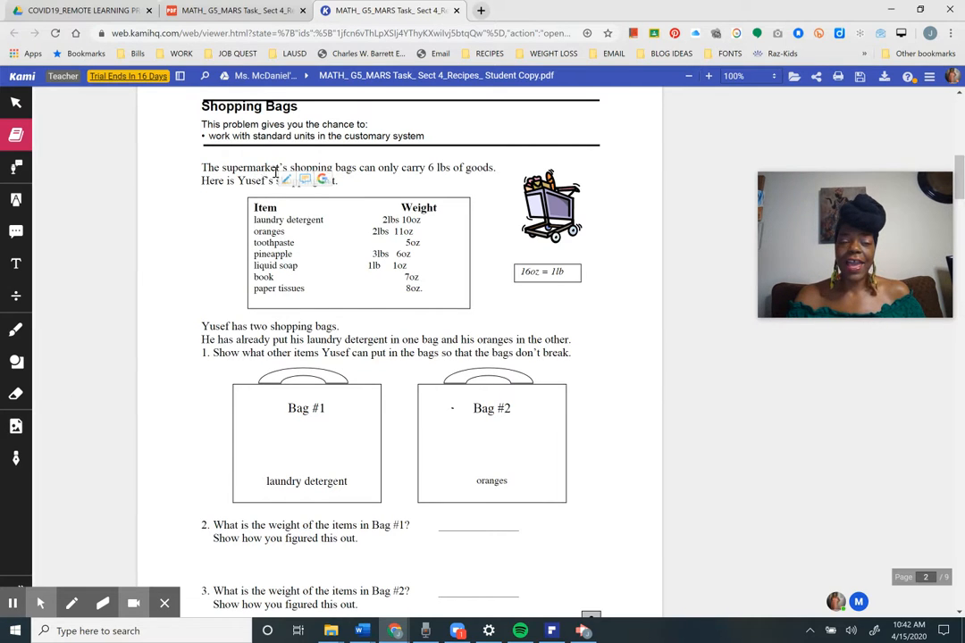
left_click_drag(290, 168, 334, 168)
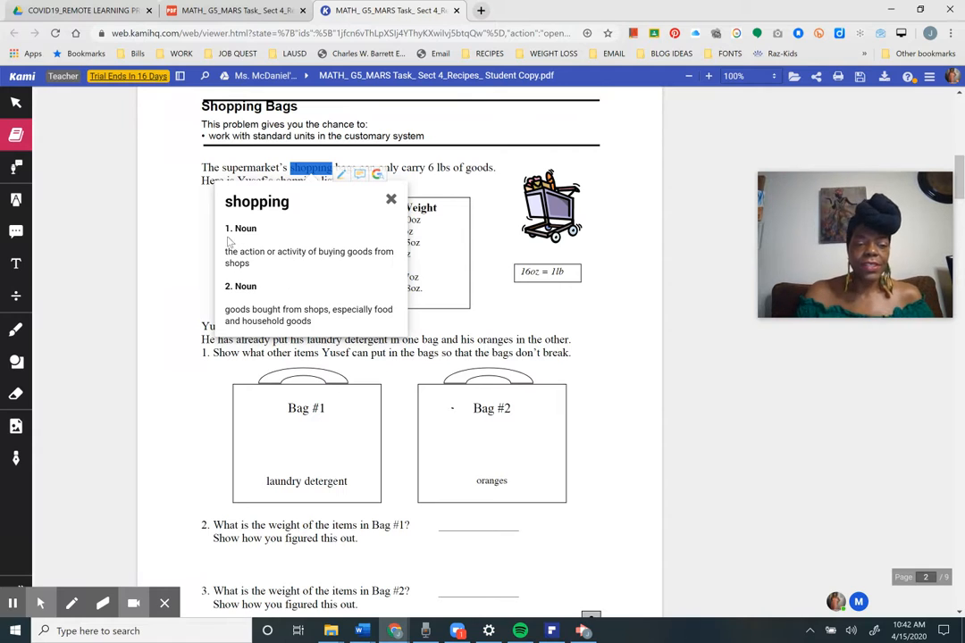
left_click(391, 199)
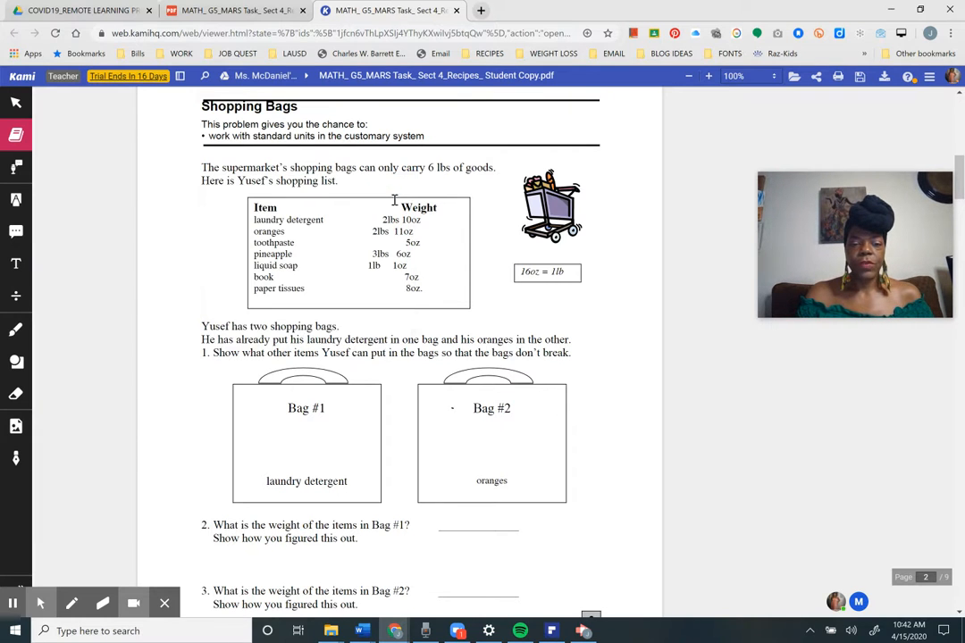
- Check the available text-to-speech voices and have the two opening sentences of the Shopping Bags task read aloud, stopping the reading at their end
left_click(15, 170)
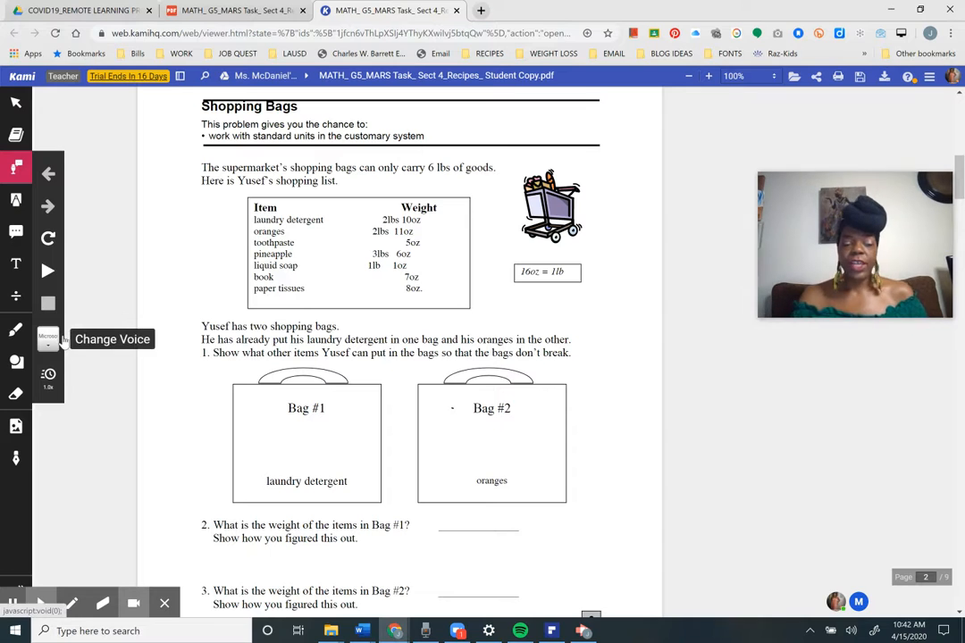
left_click(59, 339)
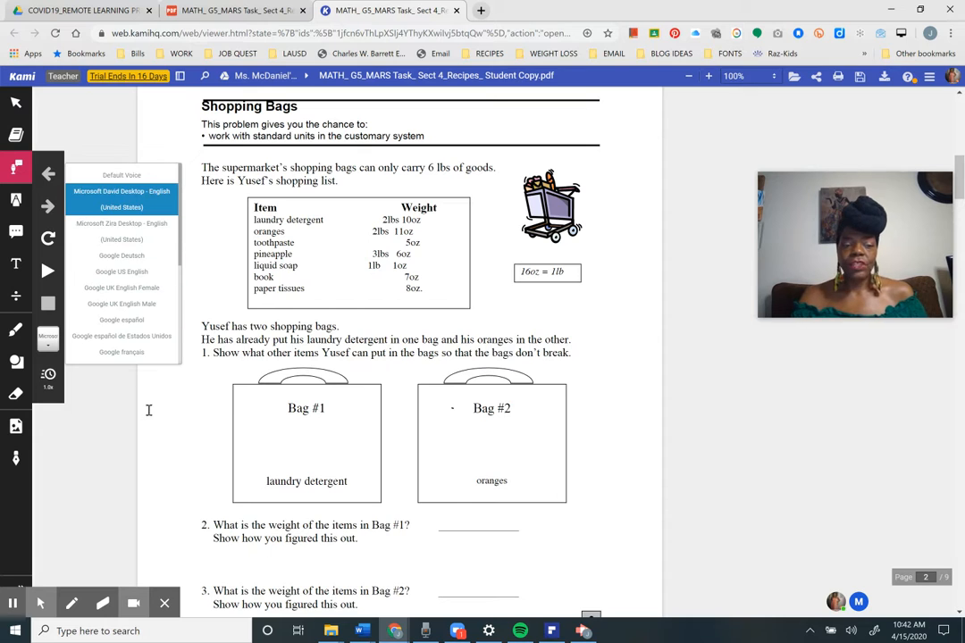
left_click(136, 428)
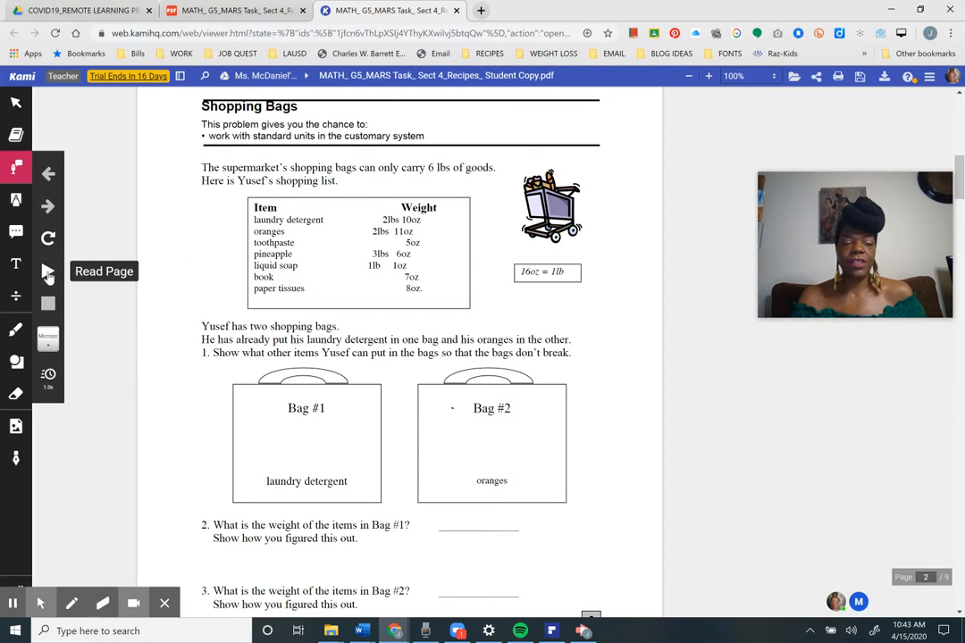
left_click_drag(202, 168, 335, 183)
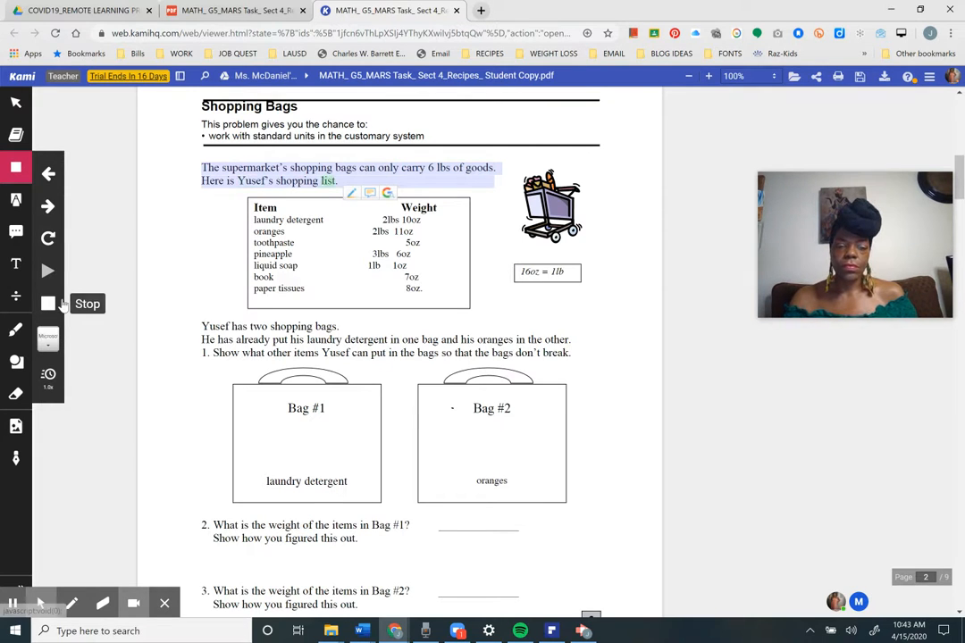
left_click(53, 304)
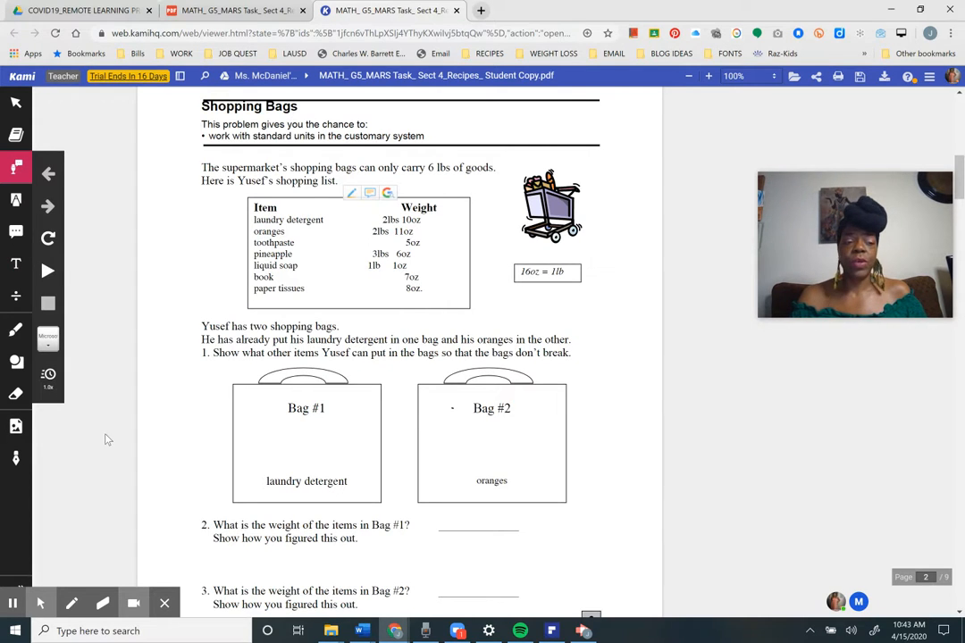
- Highlight the sentence introducing the shopping list in purple with the Text Highlighter
left_click(18, 203)
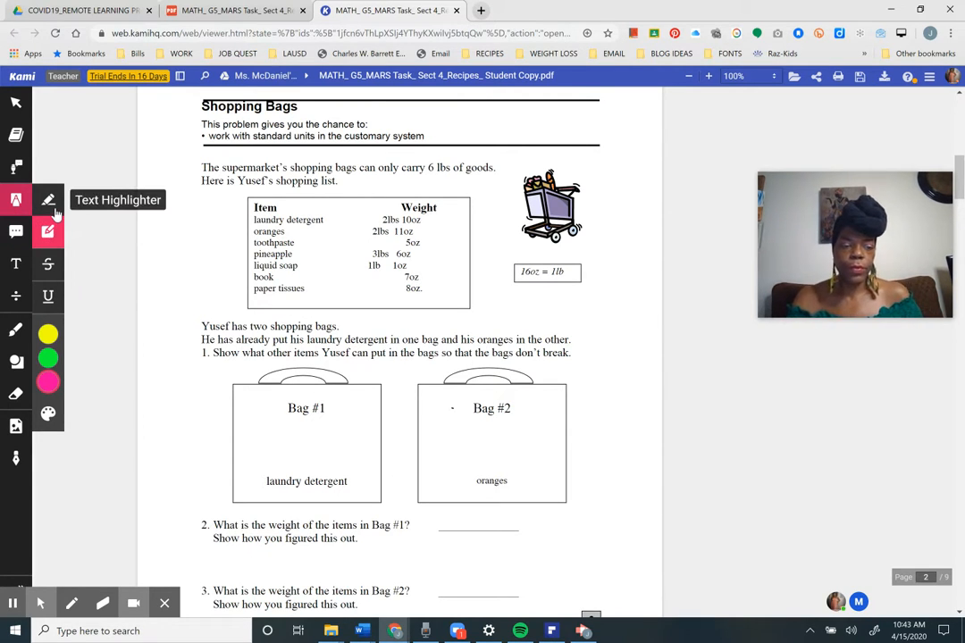
mouse_move(47, 335)
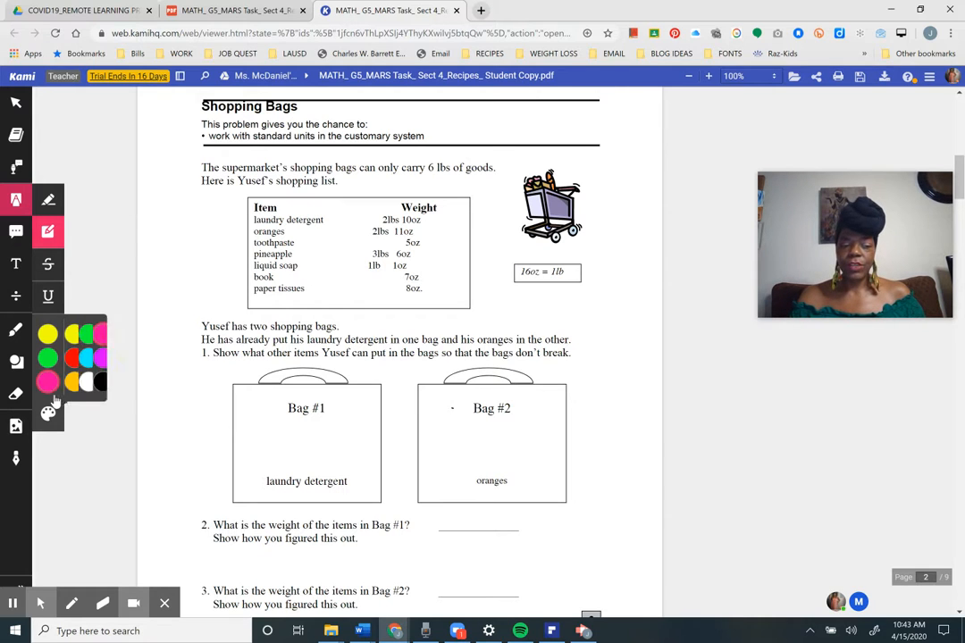
left_click(144, 358)
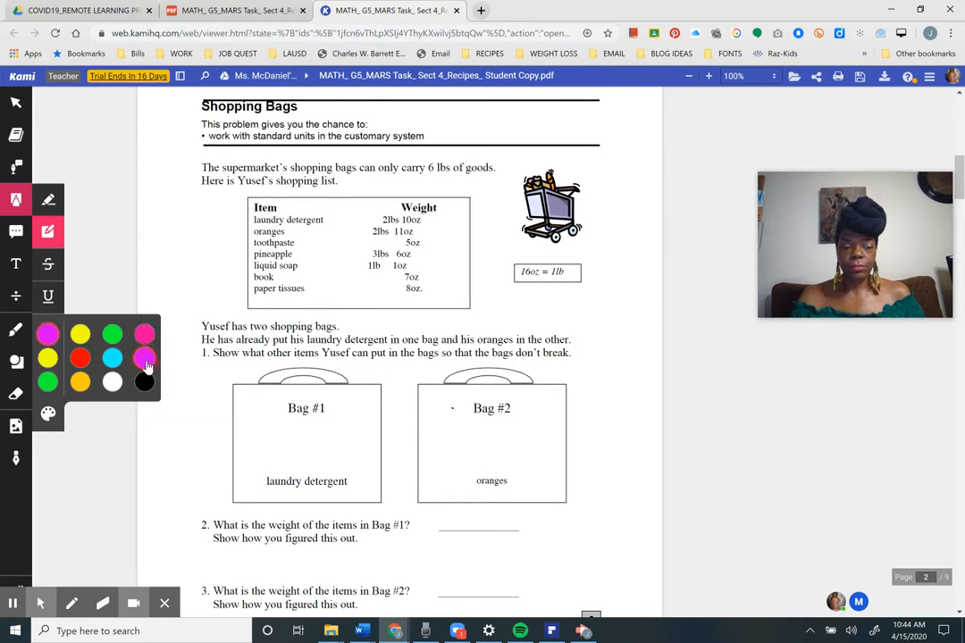
left_click(48, 199)
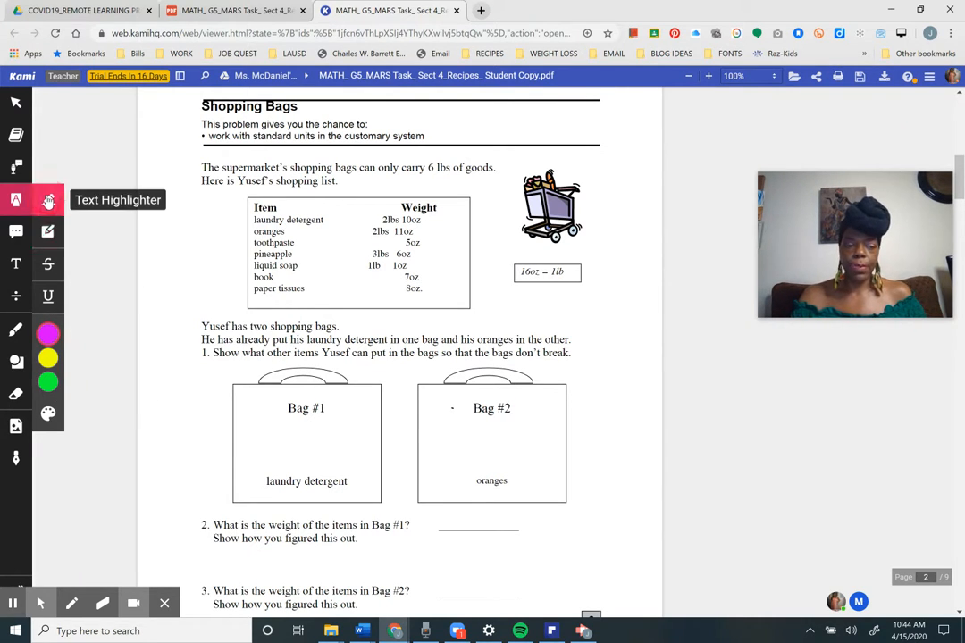
left_click_drag(201, 179, 335, 180)
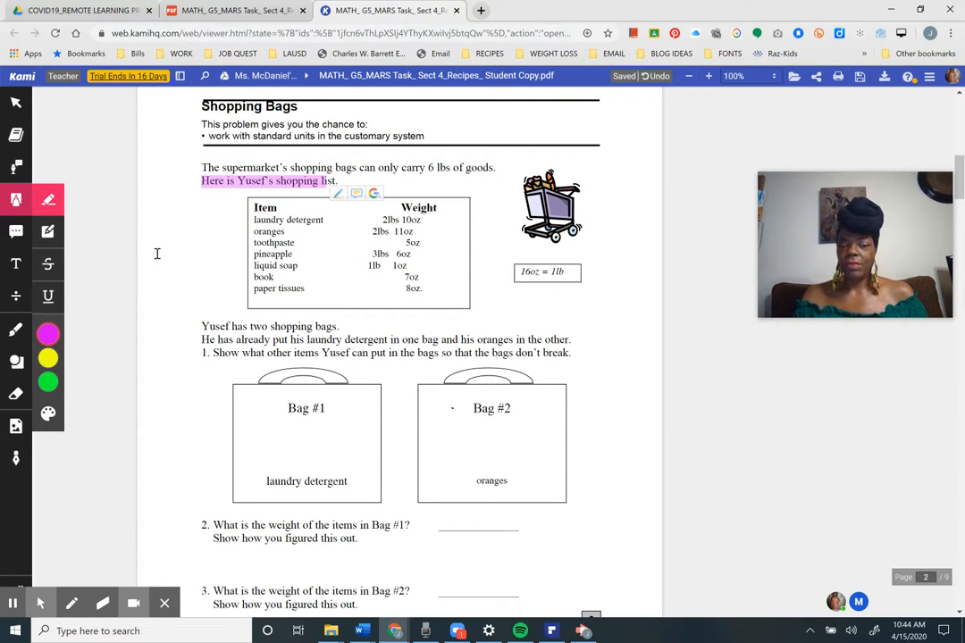
- Cover the item and weight rows of the shopping list with a light blue box highlight
left_click(47, 333)
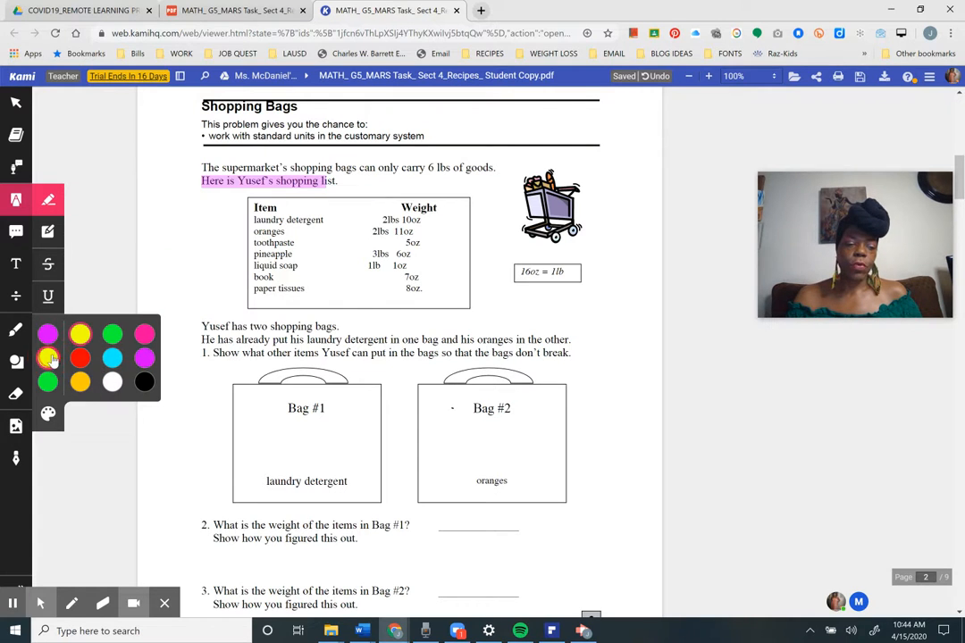
left_click(109, 357)
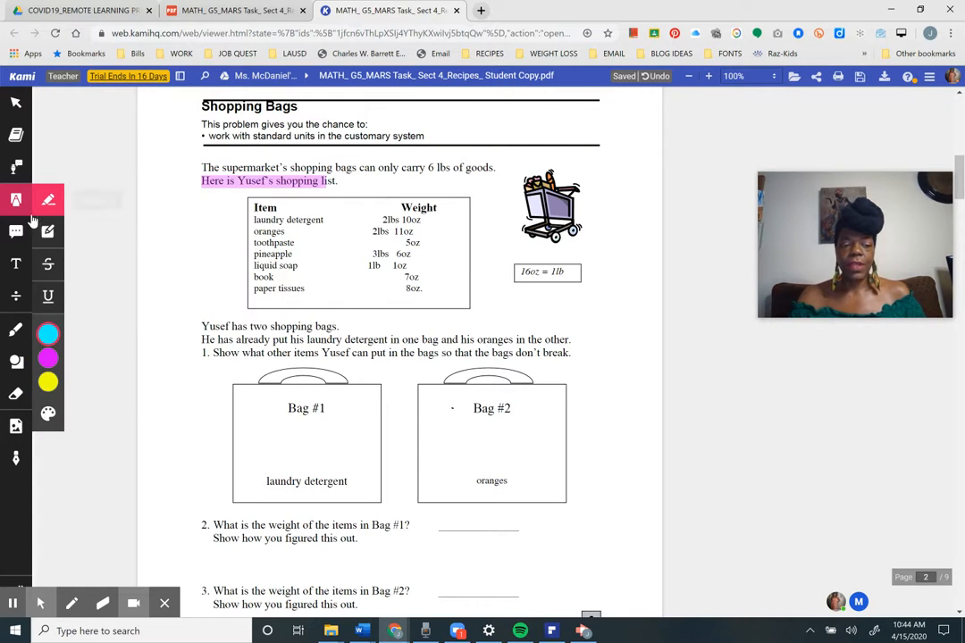
left_click(47, 232)
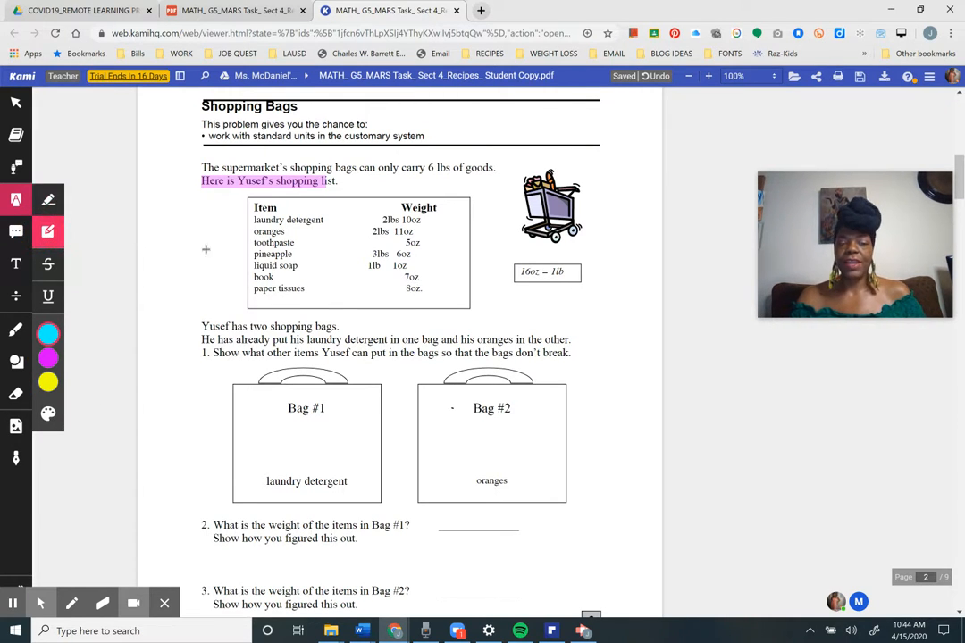
mouse_move(254, 211)
left_mouse_down()
mouse_move(248, 268)
mouse_move(279, 311)
mouse_move(431, 299)
left_mouse_up()
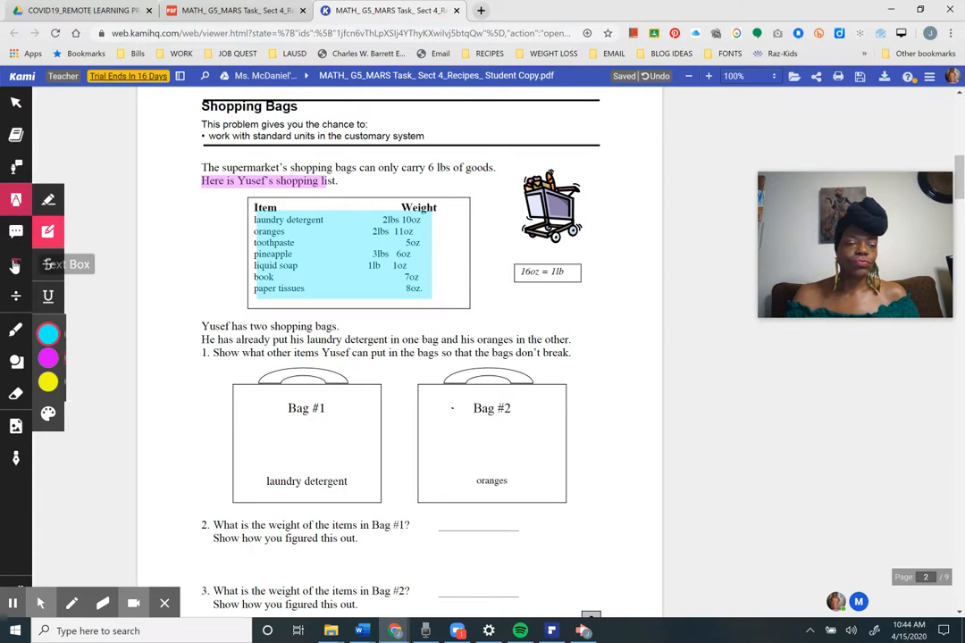
- Strike through the paper tissues row of the shopping list and the "16oz = 1lb" note in red
left_click(56, 280)
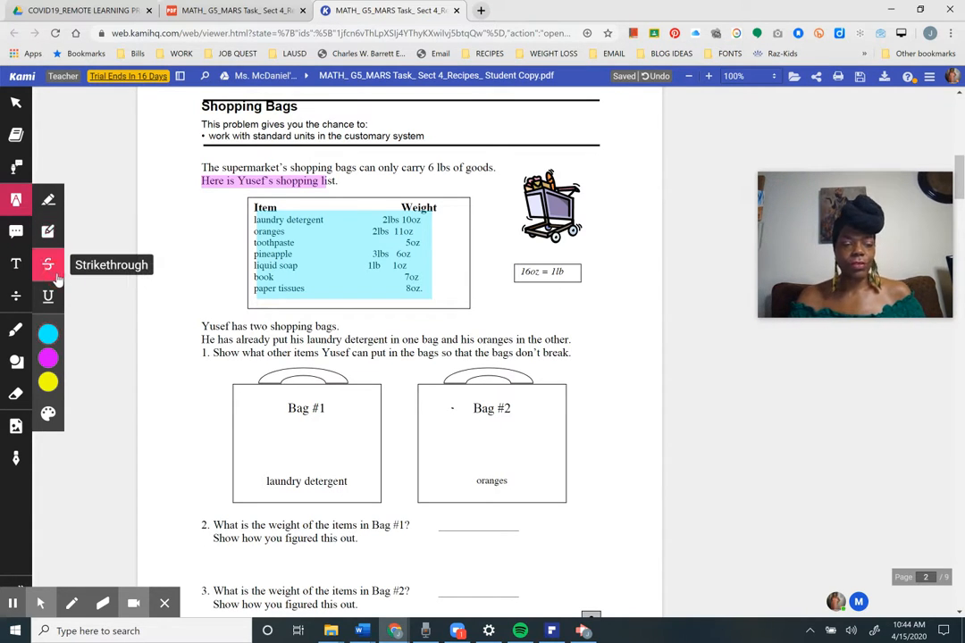
mouse_move(47, 308)
left_click(81, 358)
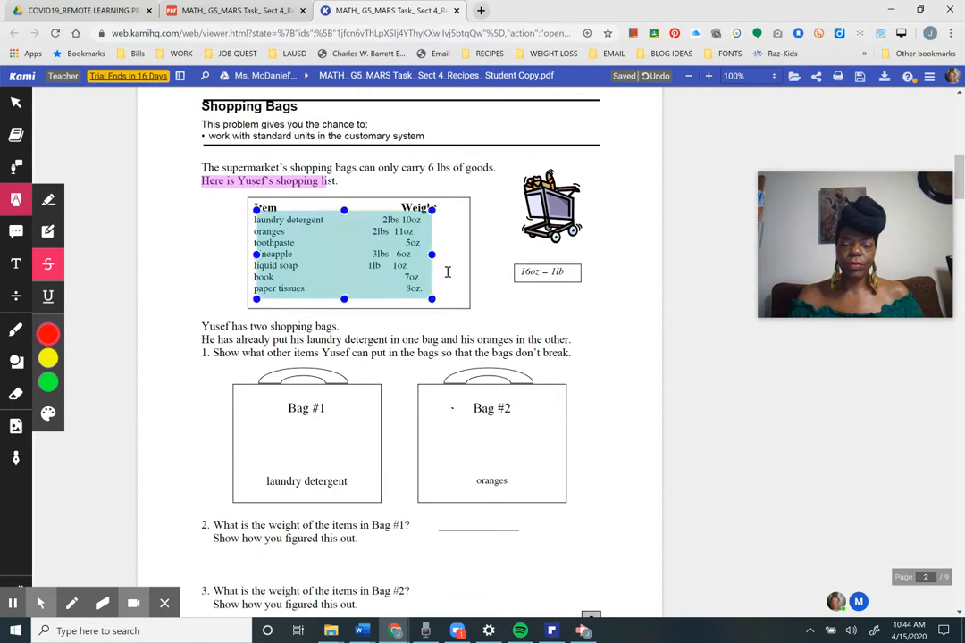
left_click(521, 271)
left_click_drag(520, 271, 568, 272)
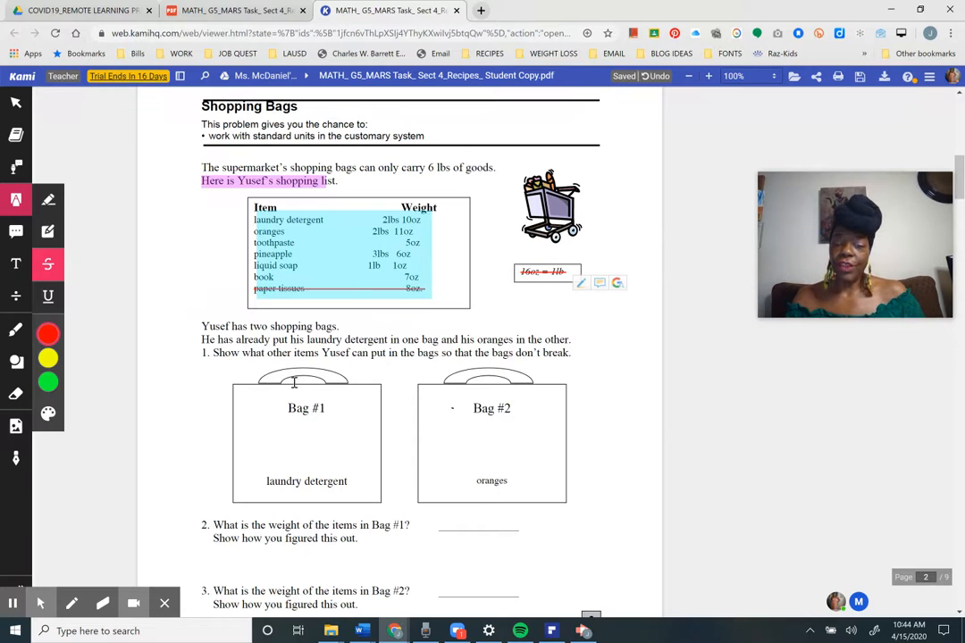
- Underline the sentence "Yusef has two shopping bags." in pink
mouse_move(48, 334)
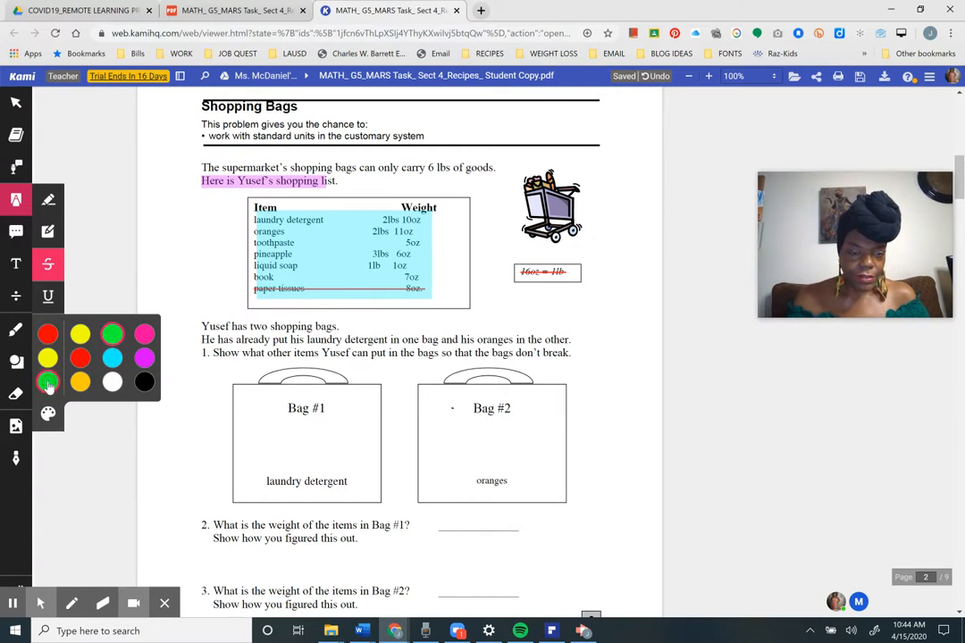
left_click(48, 298)
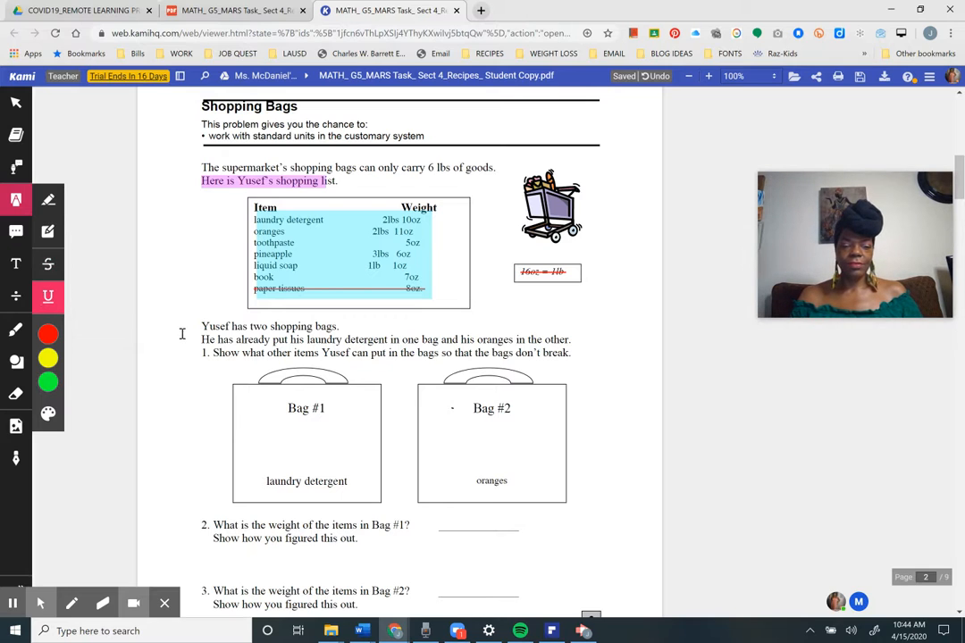
left_click_drag(198, 325, 347, 331)
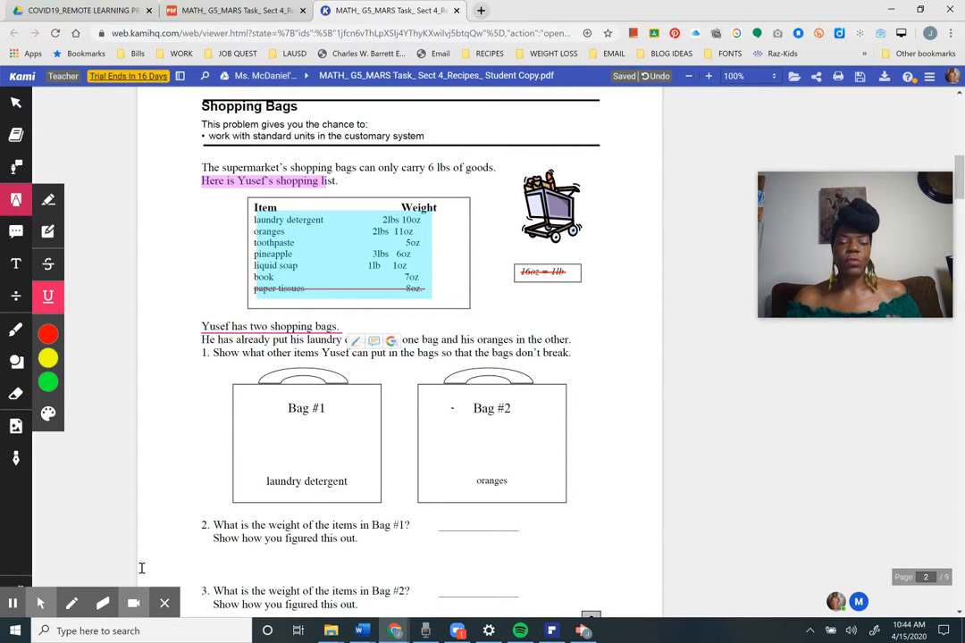
- Attach a pink text comment reading "Hello" near the end of the sentence about the laundry detergent and oranges
left_click(14, 233)
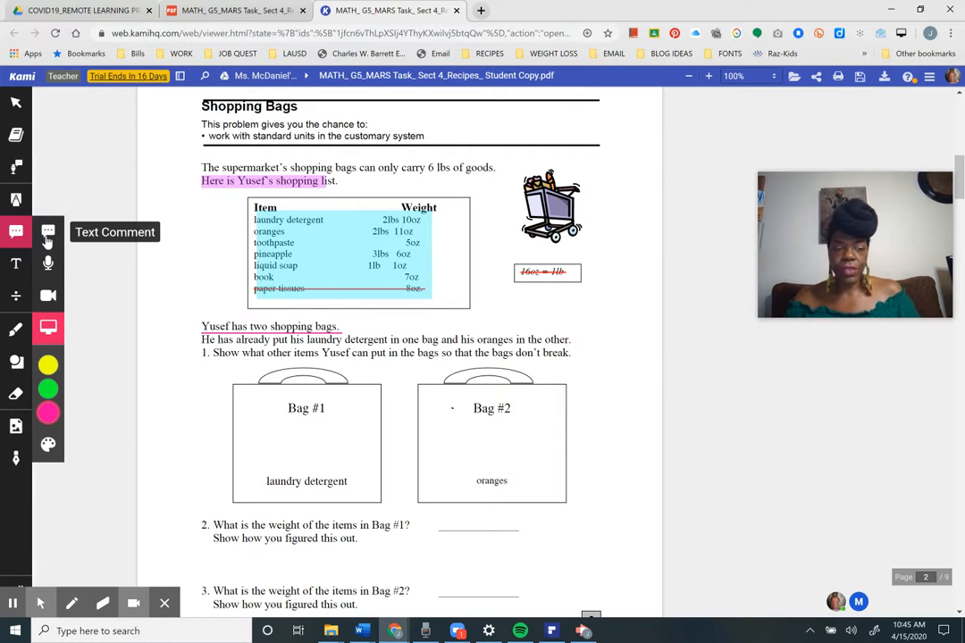
left_click(48, 234)
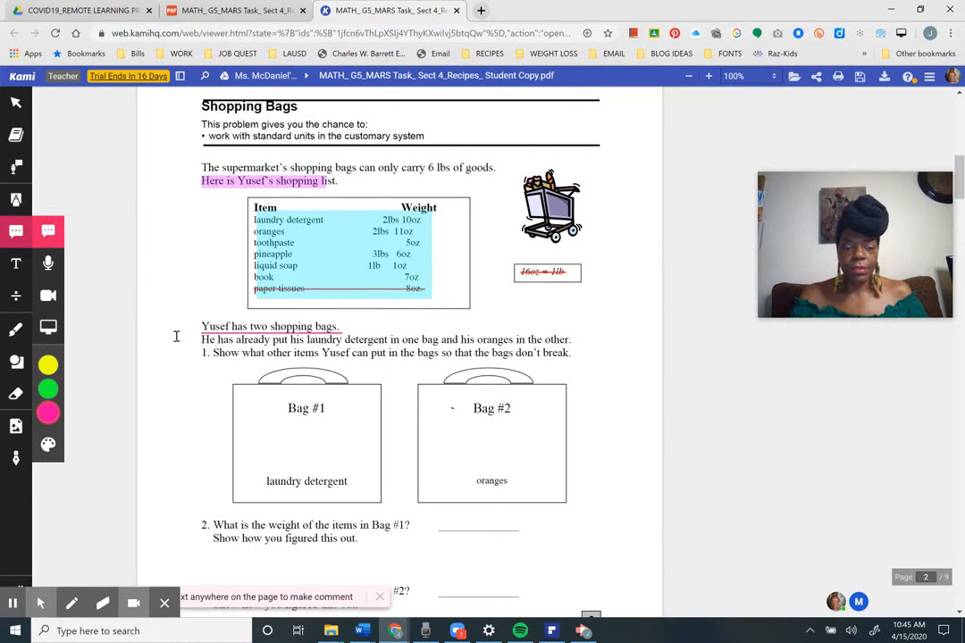
left_click_drag(408, 332, 409, 336)
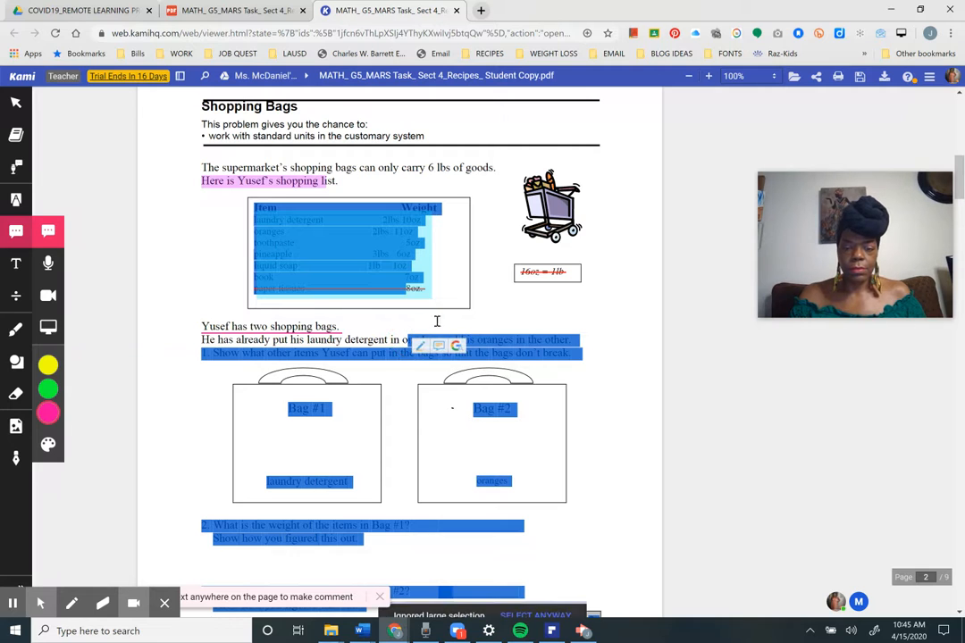
left_click(557, 510)
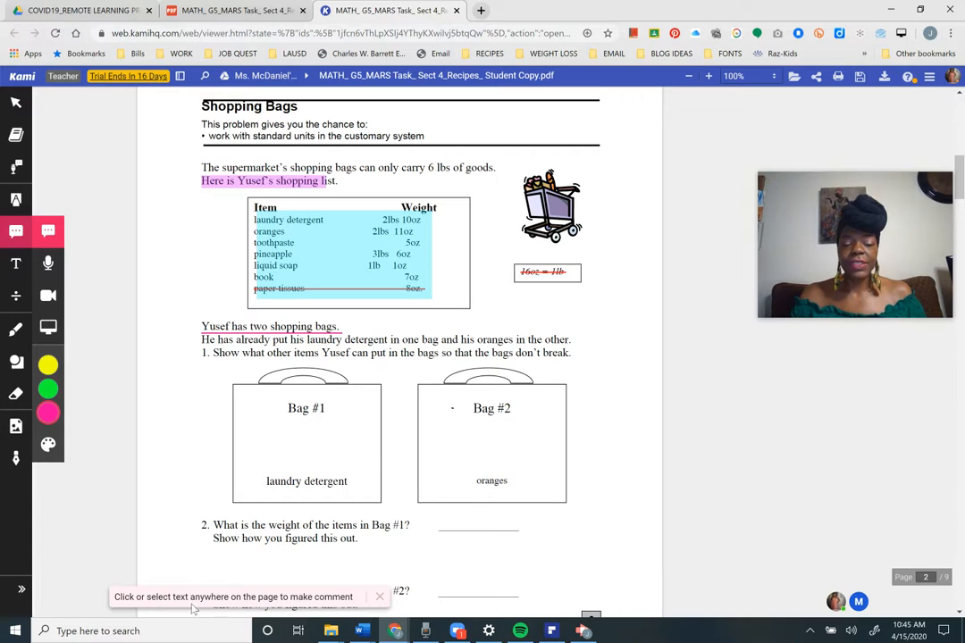
left_click(529, 337)
scroll(529, 337, "down", 1)
mouse_move(860, 190)
mouse_move(859, 190)
left_mouse_down()
mouse_move(902, 317)
mouse_move(895, 336)
left_mouse_up()
left_click(523, 225)
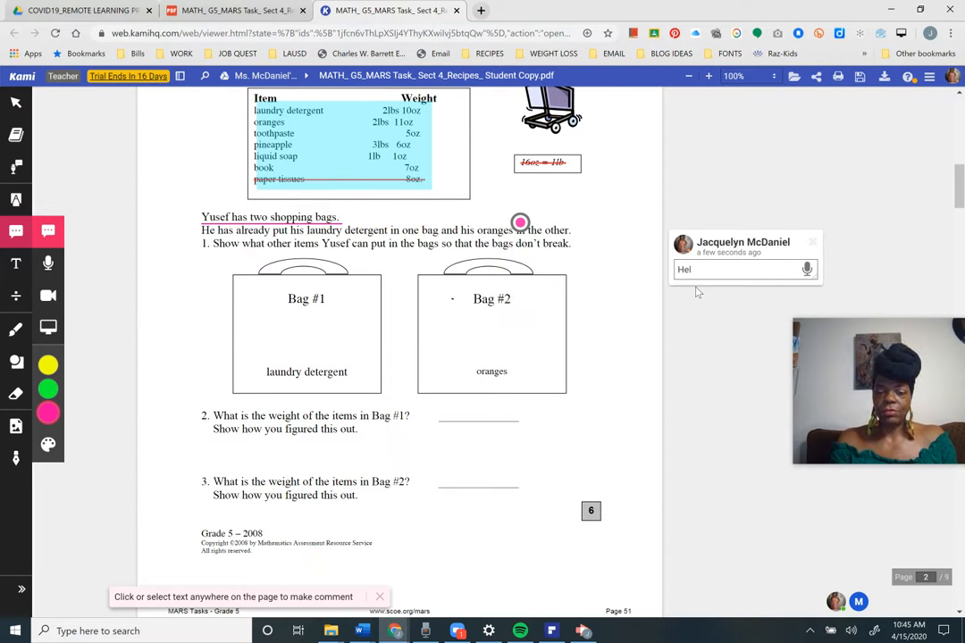
key("Return")
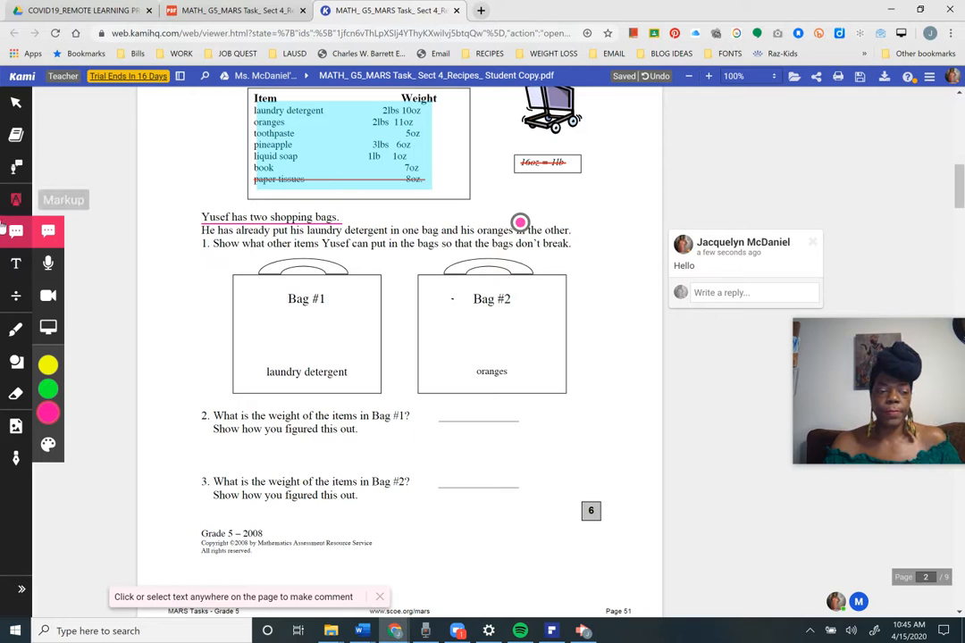
- Record a voice comment of about 33 seconds anchored inside the Bag #1 box and stop the recording
left_click(49, 265)
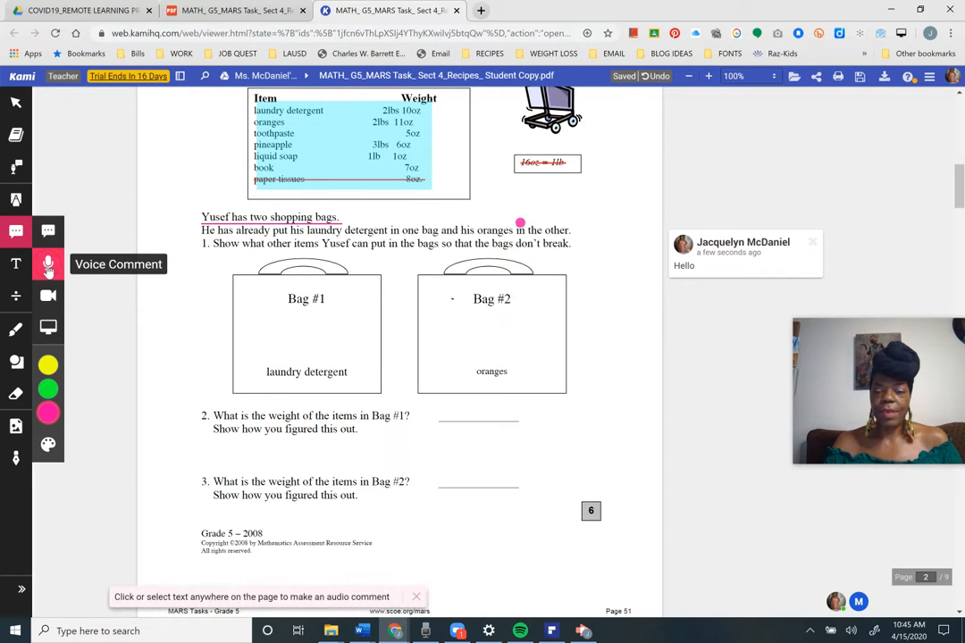
left_click(267, 341)
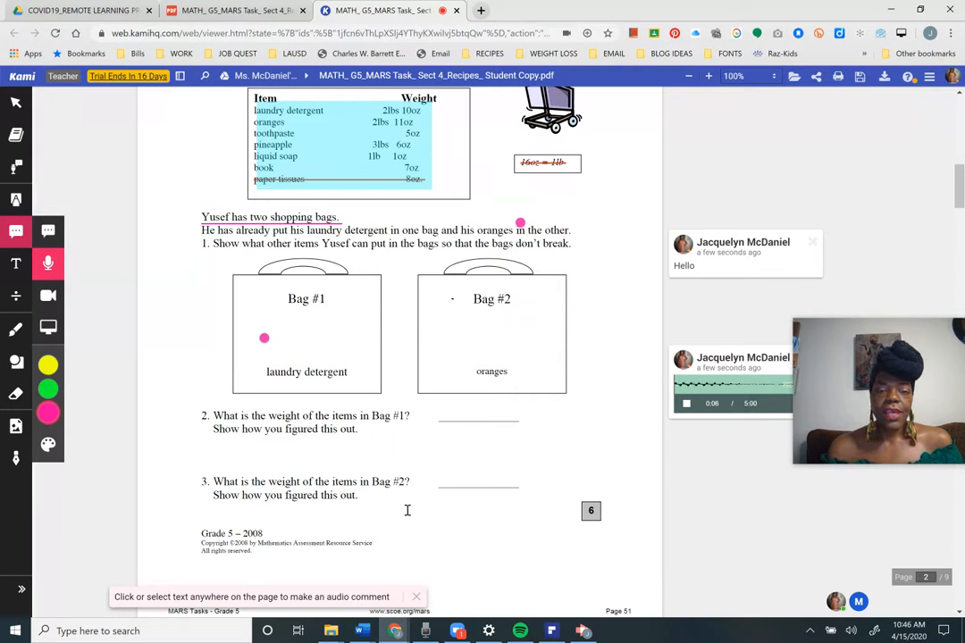
scroll(384, 483, "up", 3)
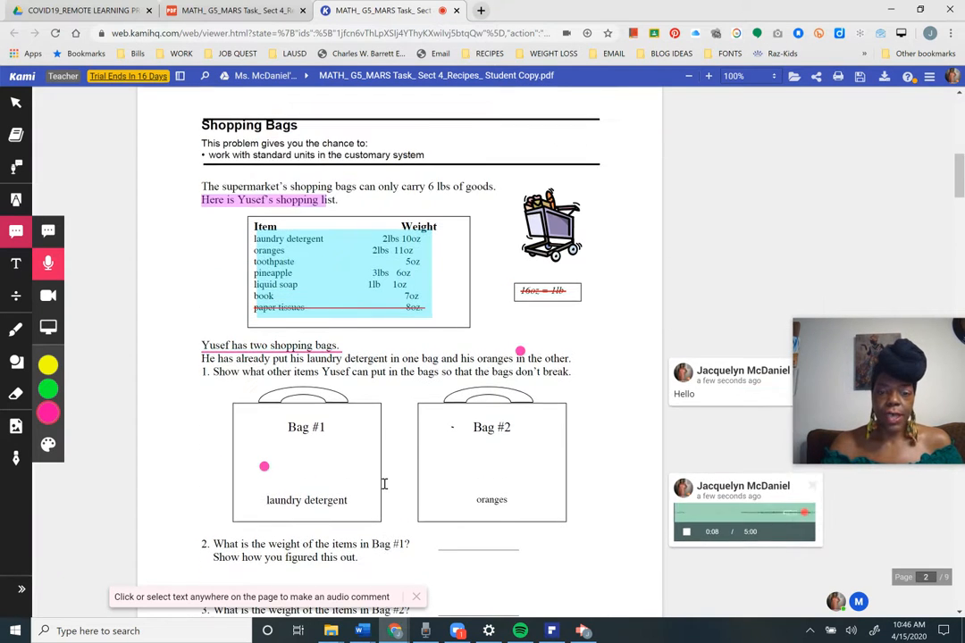
scroll(384, 483, "down", 2)
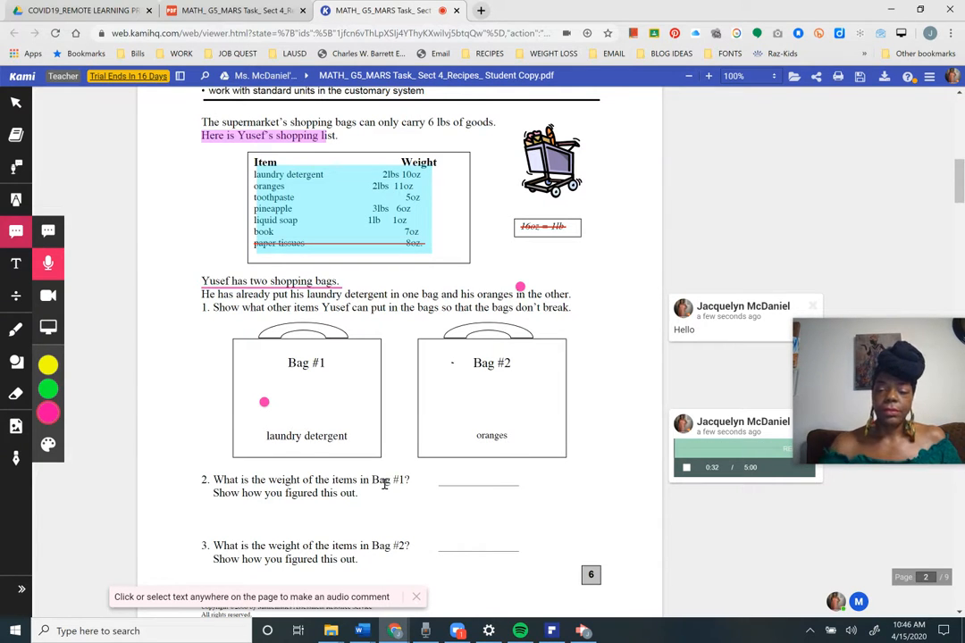
left_click(688, 467)
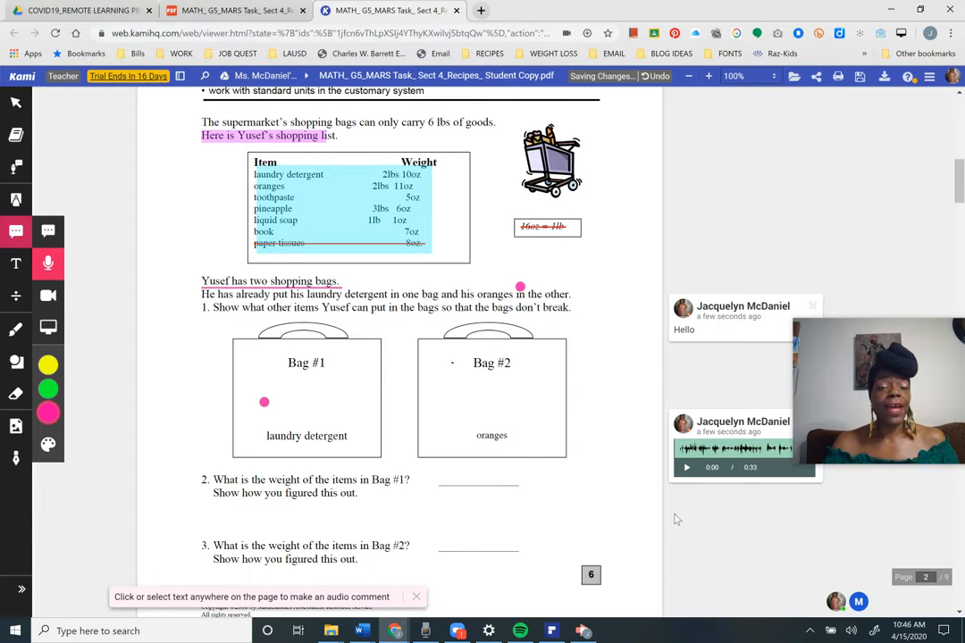
left_click(708, 480)
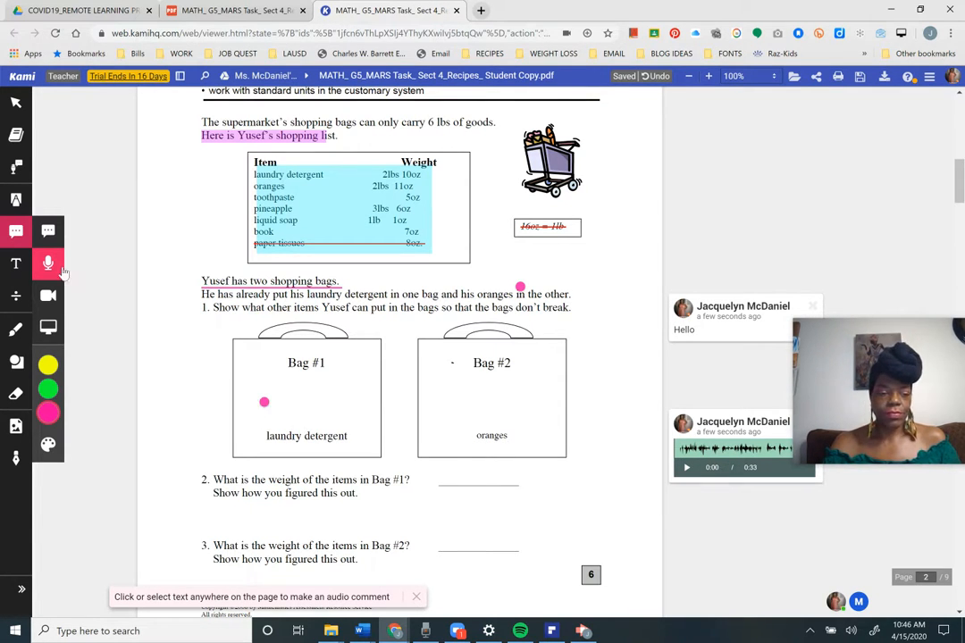
- Record a video comment anchored inside the Bag #2 box and finish the recording
left_click(50, 302)
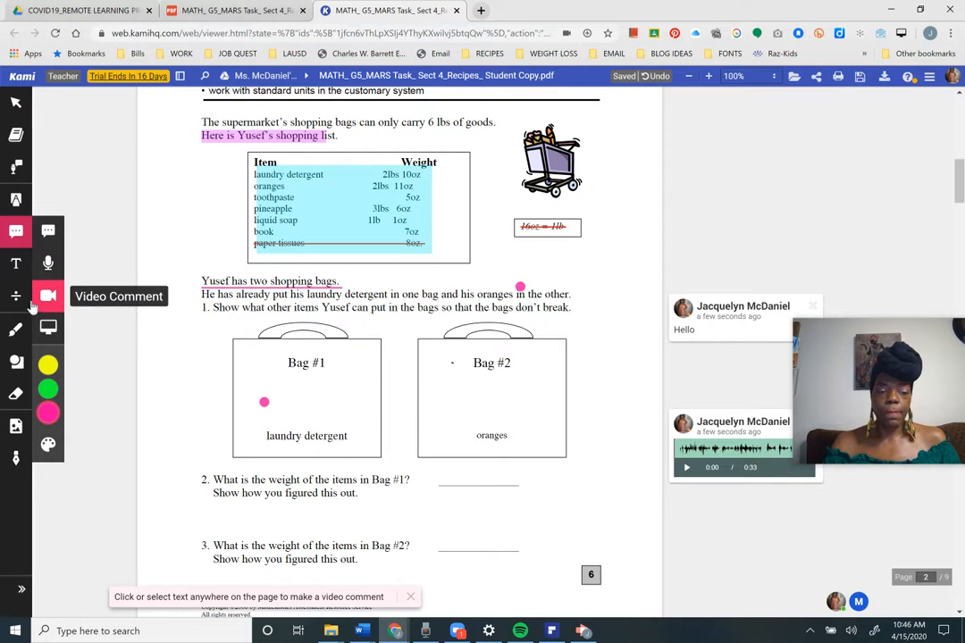
left_click(468, 385)
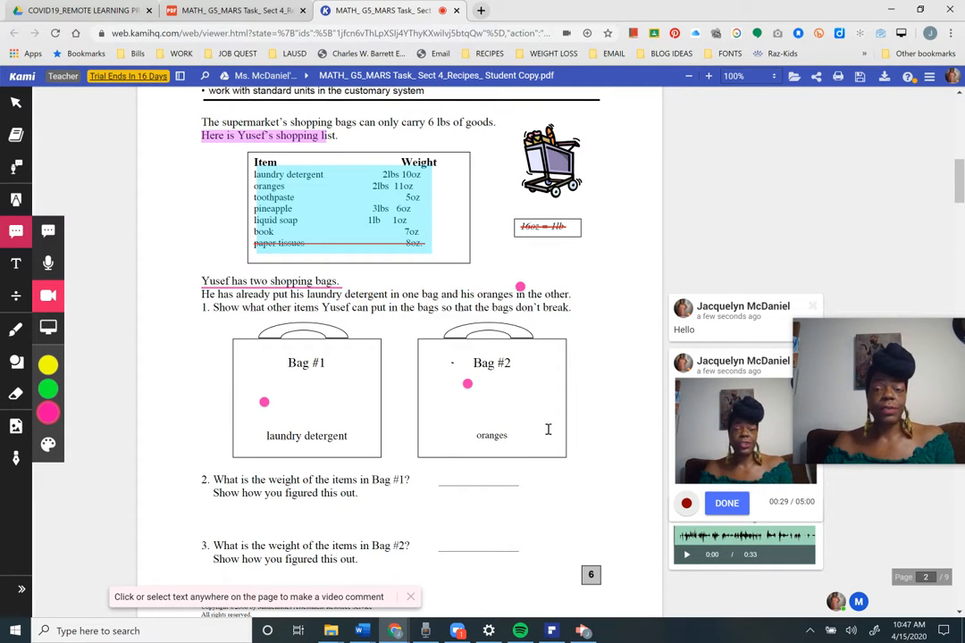
left_click(725, 499)
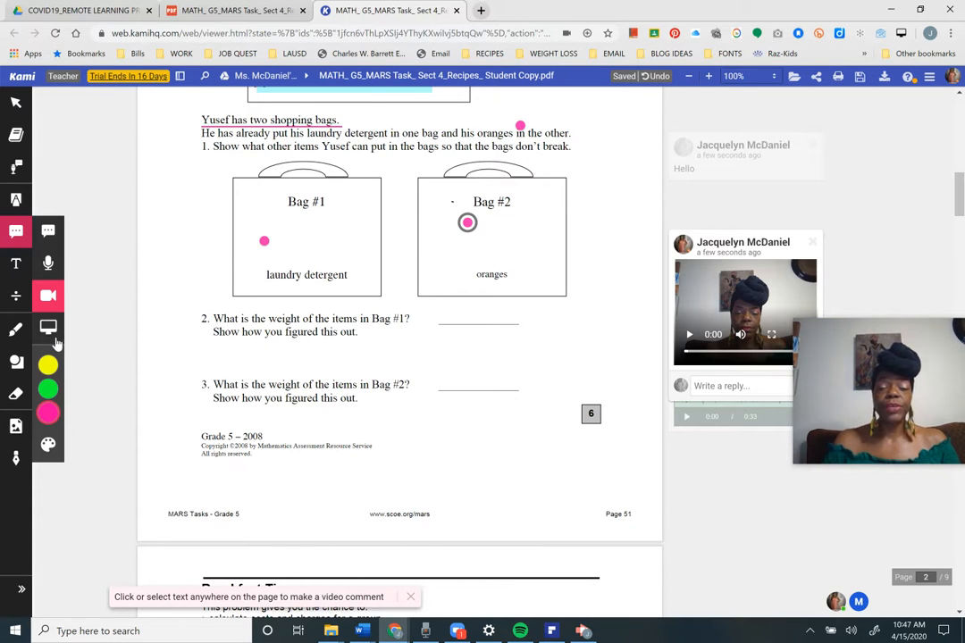
- Set the Text Box tool to purple text with a 14px font size
left_click(21, 270)
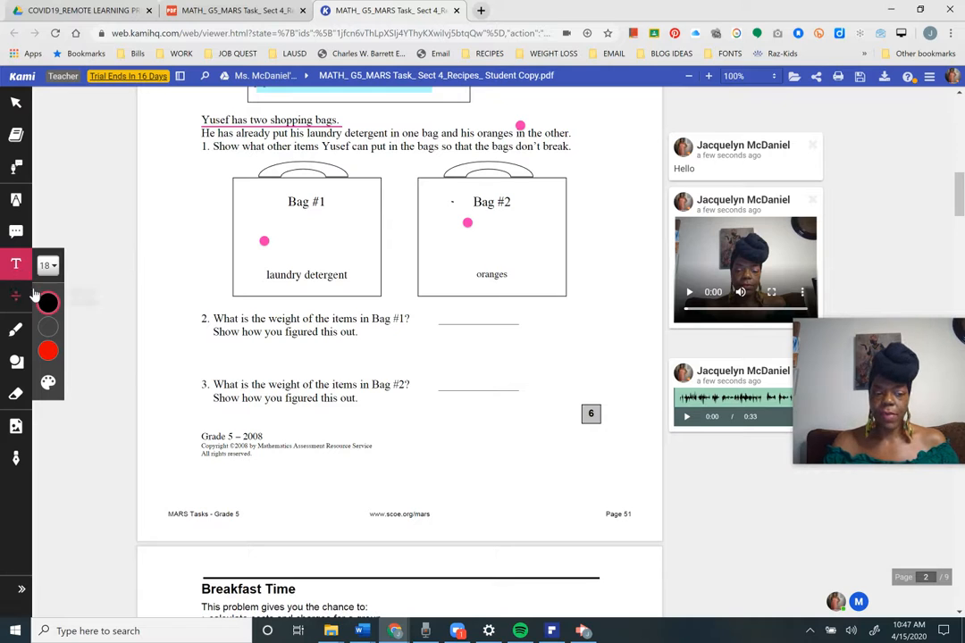
mouse_move(36, 296)
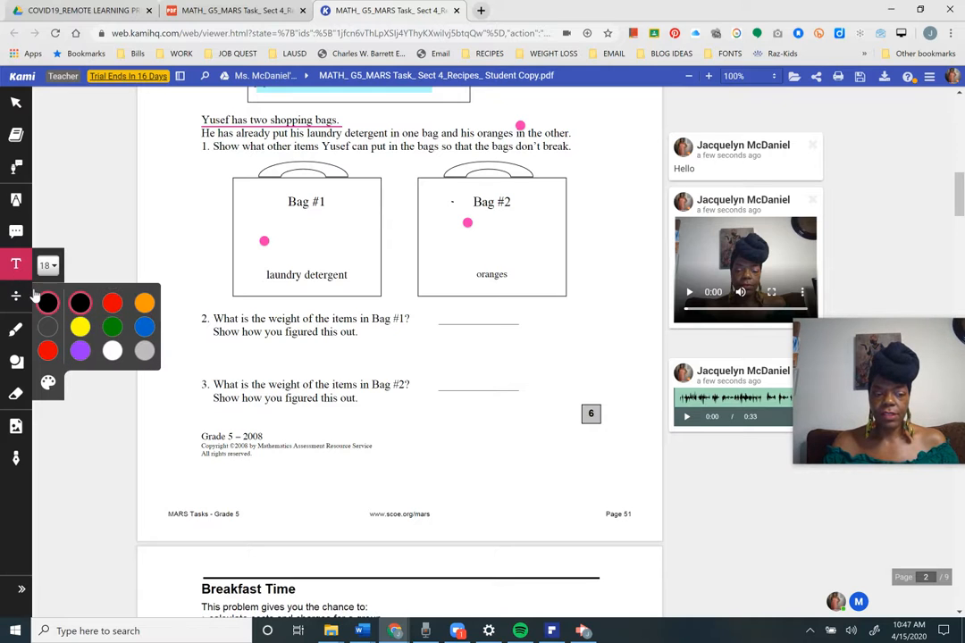
left_click(80, 354)
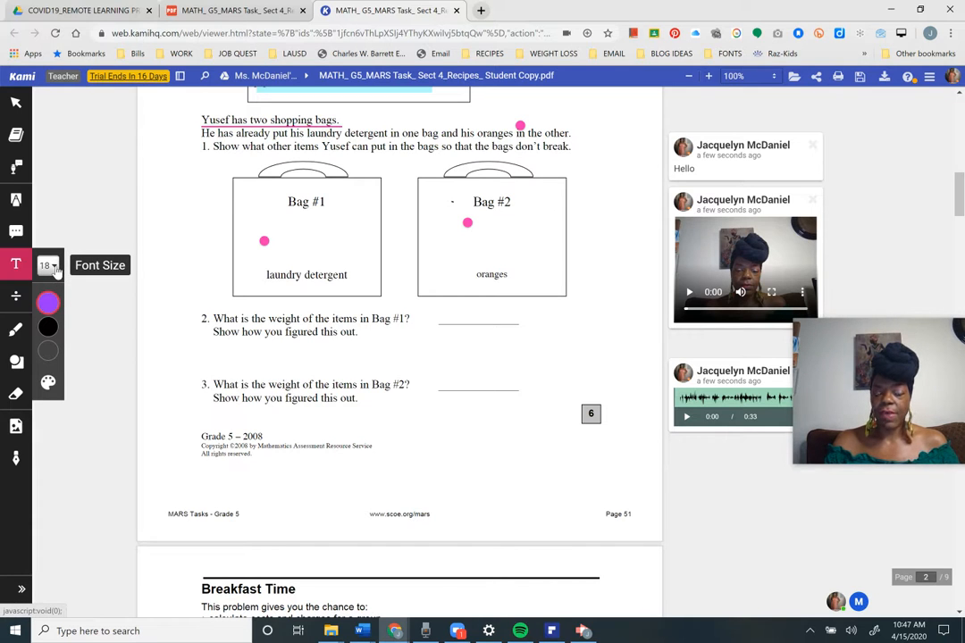
left_click_drag(432, 309, 433, 340)
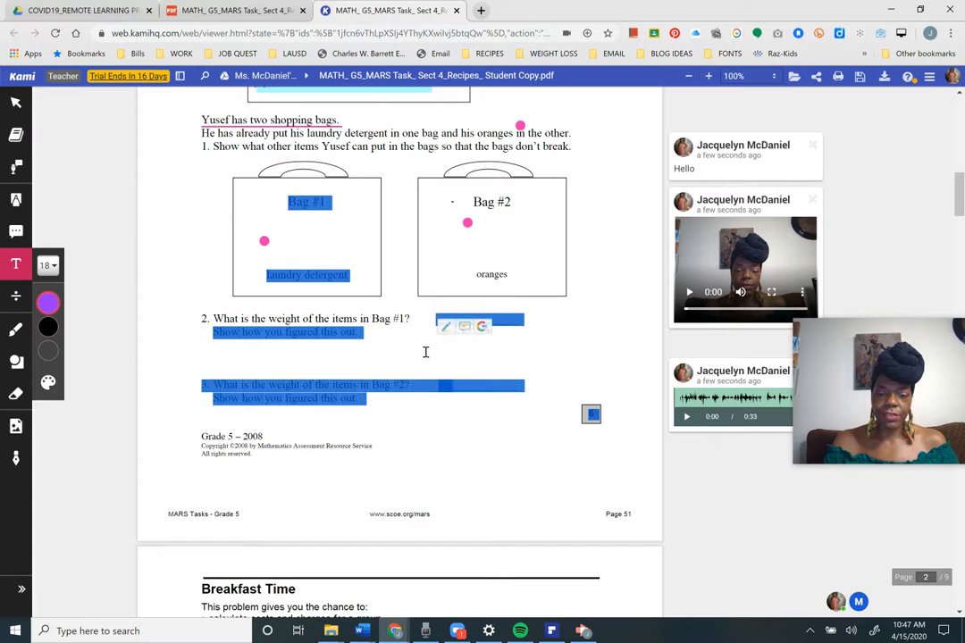
left_click(49, 302)
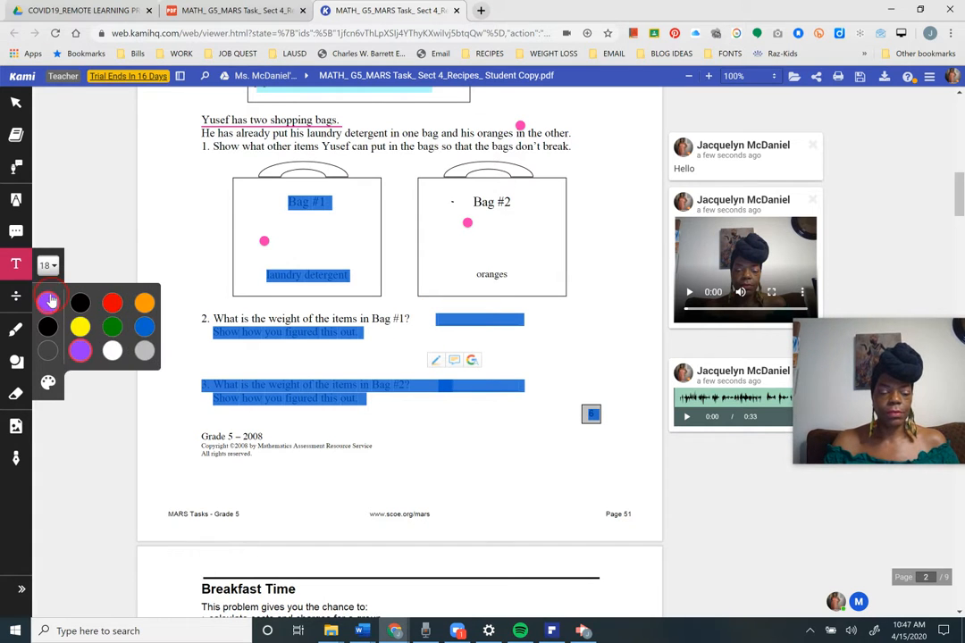
left_click(49, 302)
left_click(47, 265)
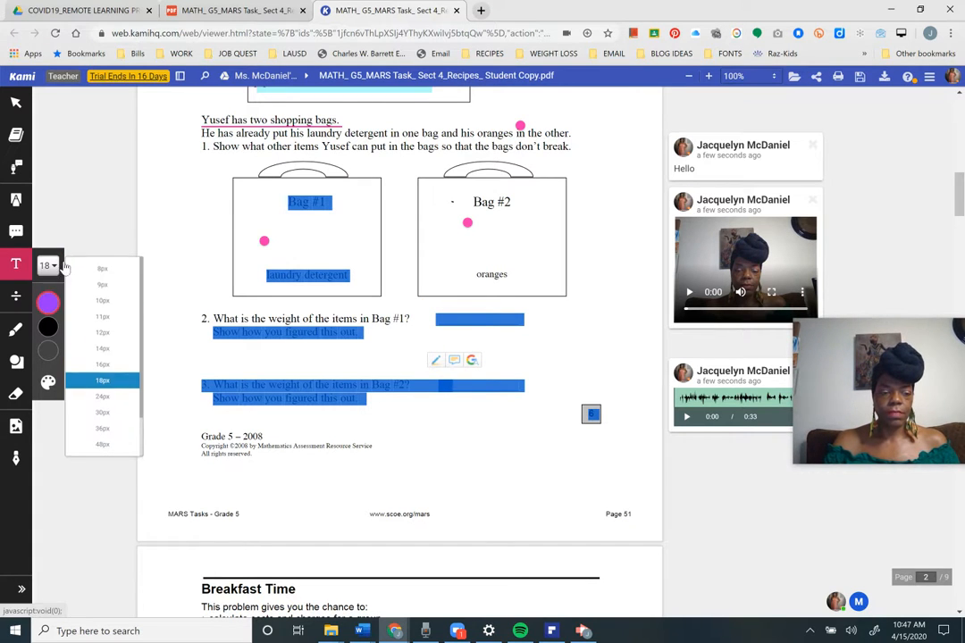
left_click(102, 348)
- Place a text box on question 2's answer line, widen it beyond the line, and enter "5 lbs or 80 oz"
left_click(390, 364)
left_click(421, 312)
left_click_drag(421, 311, 447, 311)
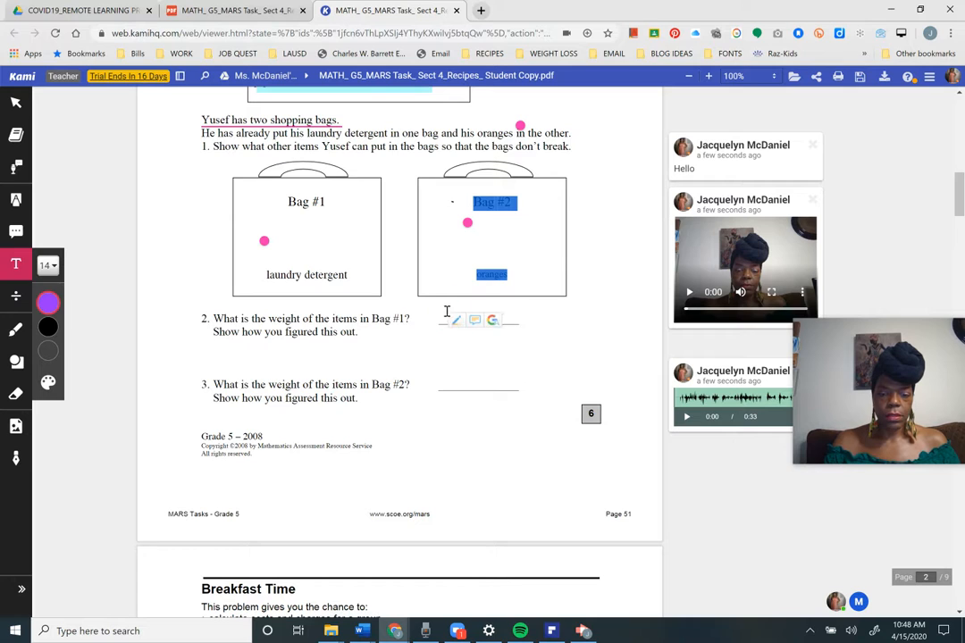
left_click(439, 349)
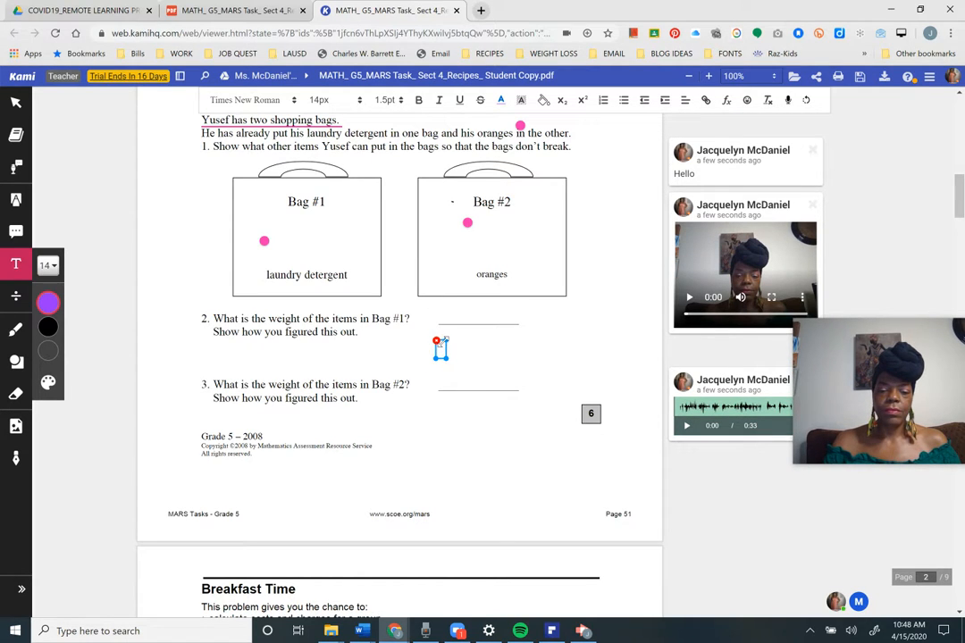
left_click_drag(441, 348, 442, 313)
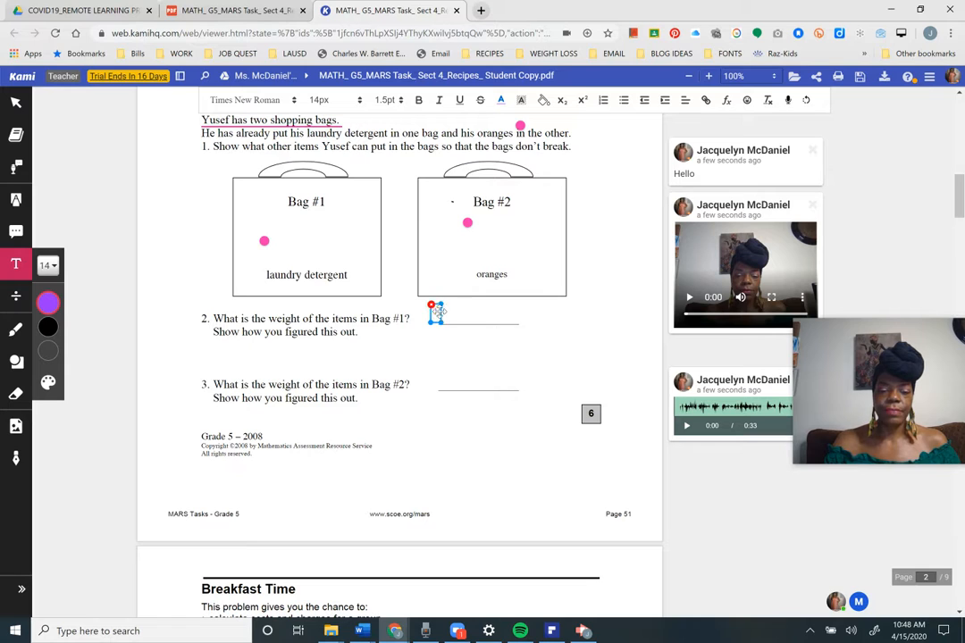
left_click_drag(441, 313, 574, 317)
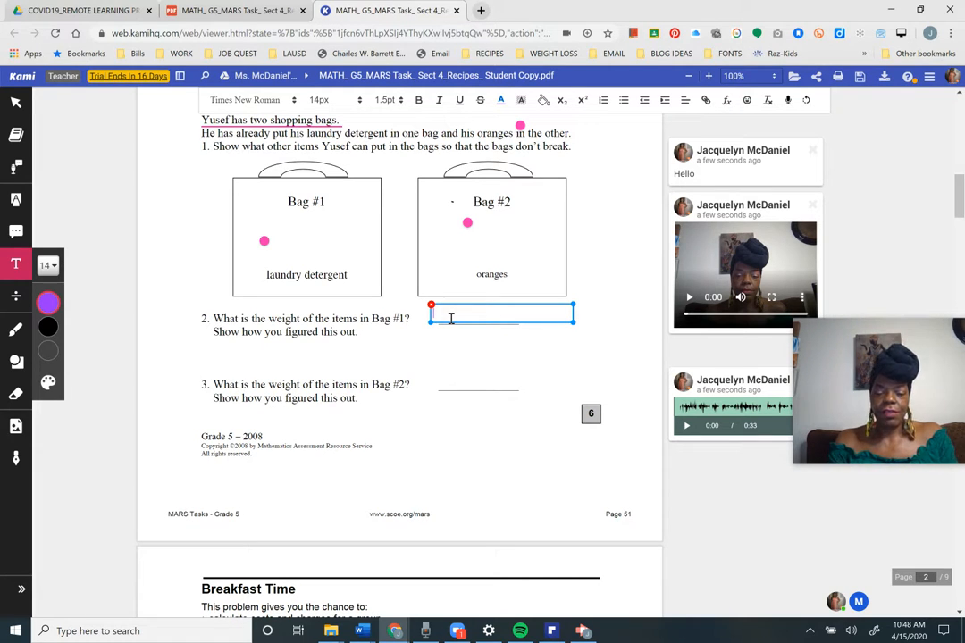
type("lbs or 80 oz")
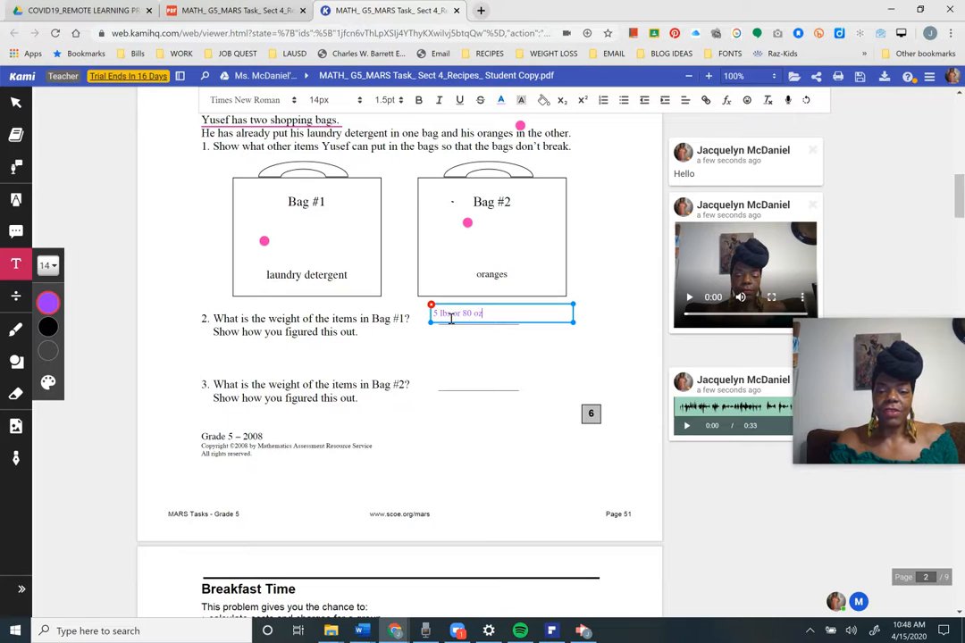
- Change the text colour of the question 2 answer to black and finish editing the text box
left_click(46, 306)
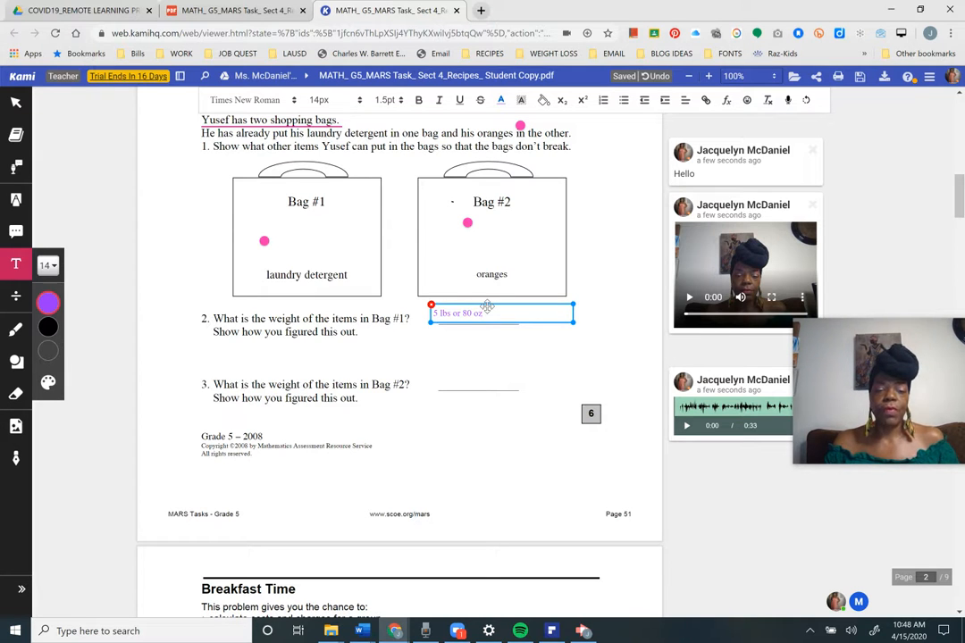
left_click(50, 327)
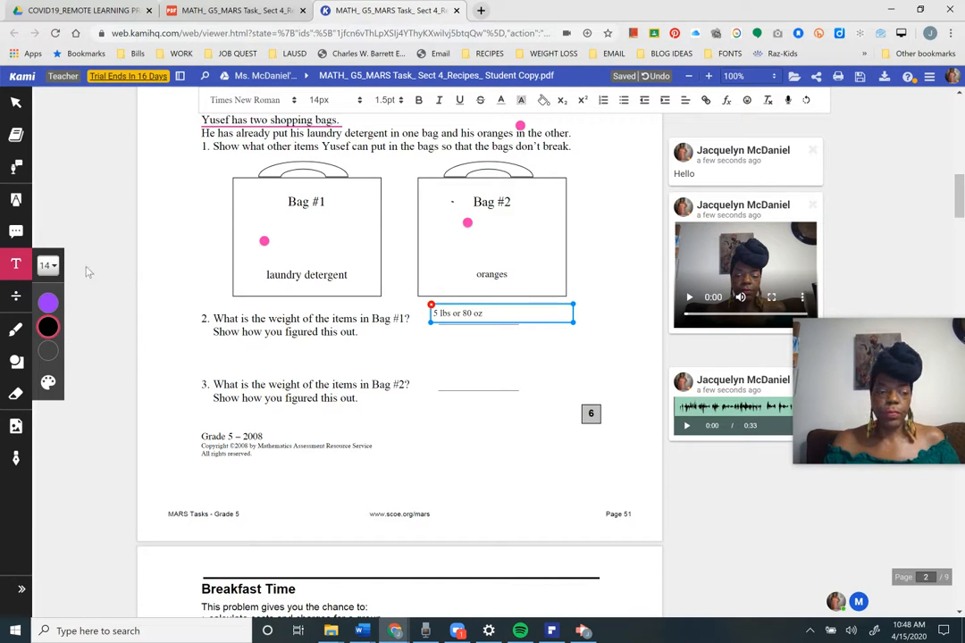
left_click(261, 267)
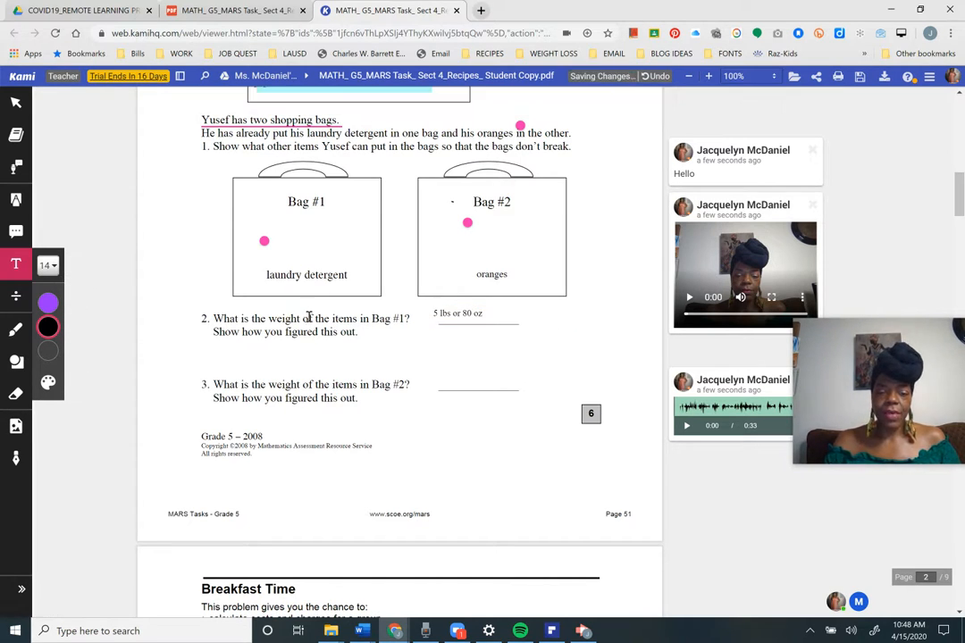
- Examine the range of math symbols available in the Equation tool
mouse_move(23, 309)
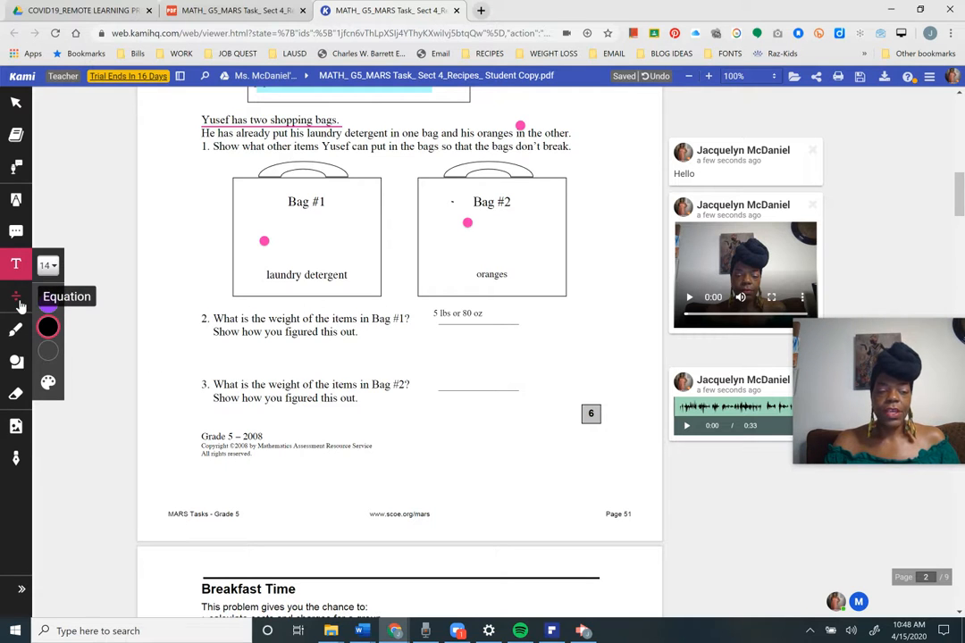
left_click(18, 300)
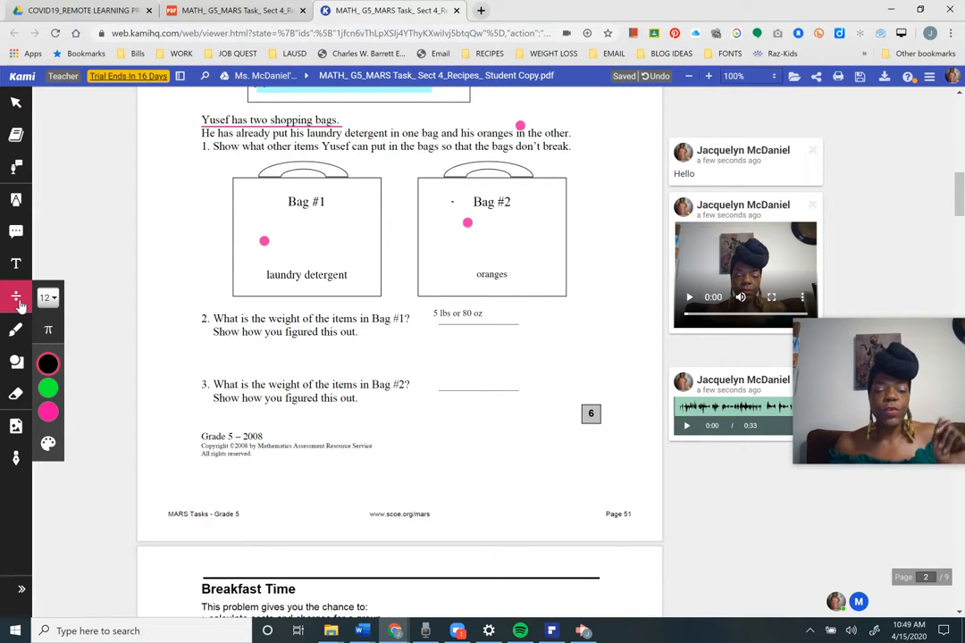
left_click(54, 334)
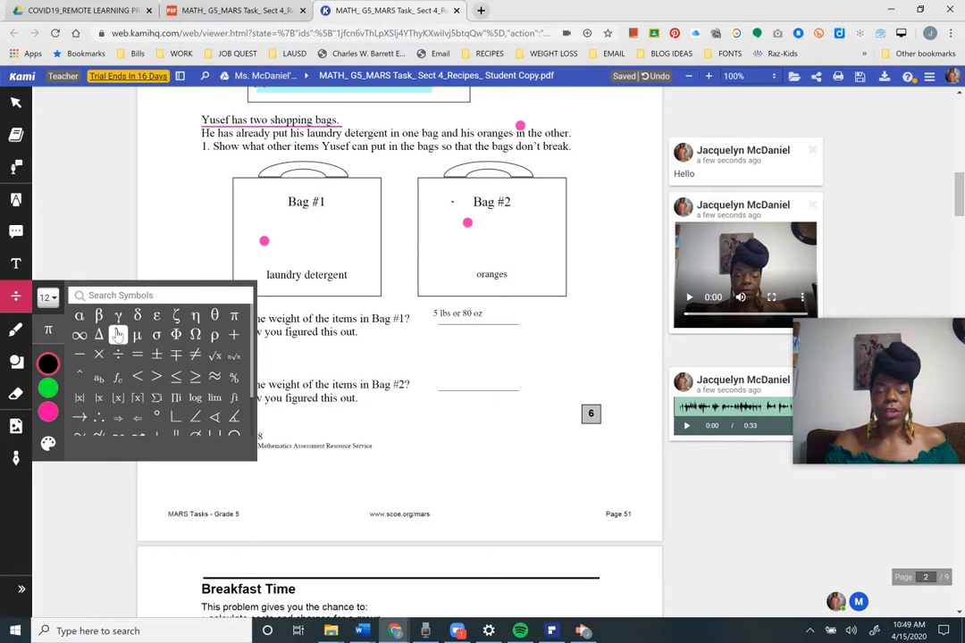
scroll(135, 366, "down", 1)
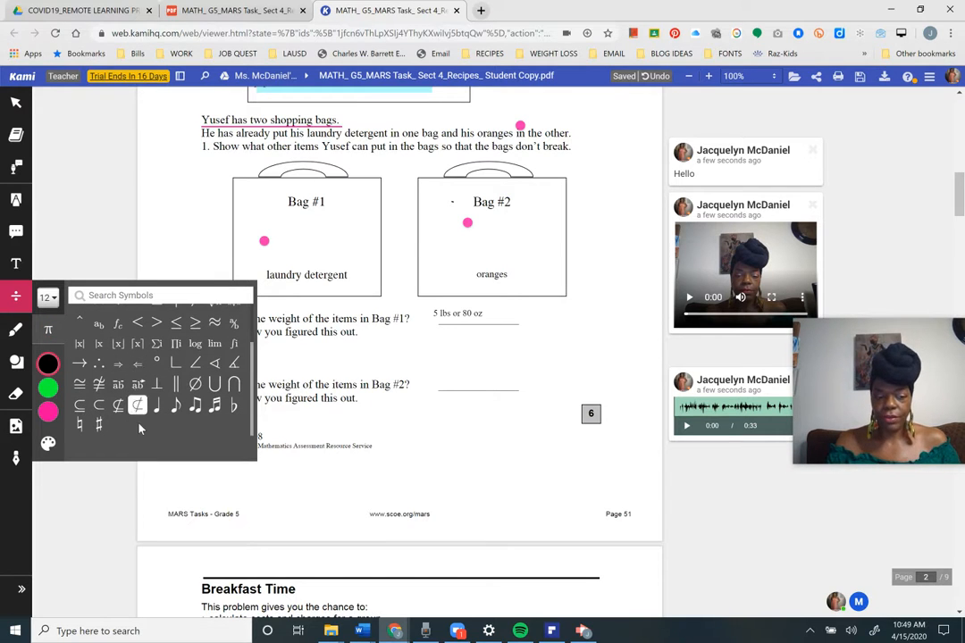
scroll(139, 427, "up", 2)
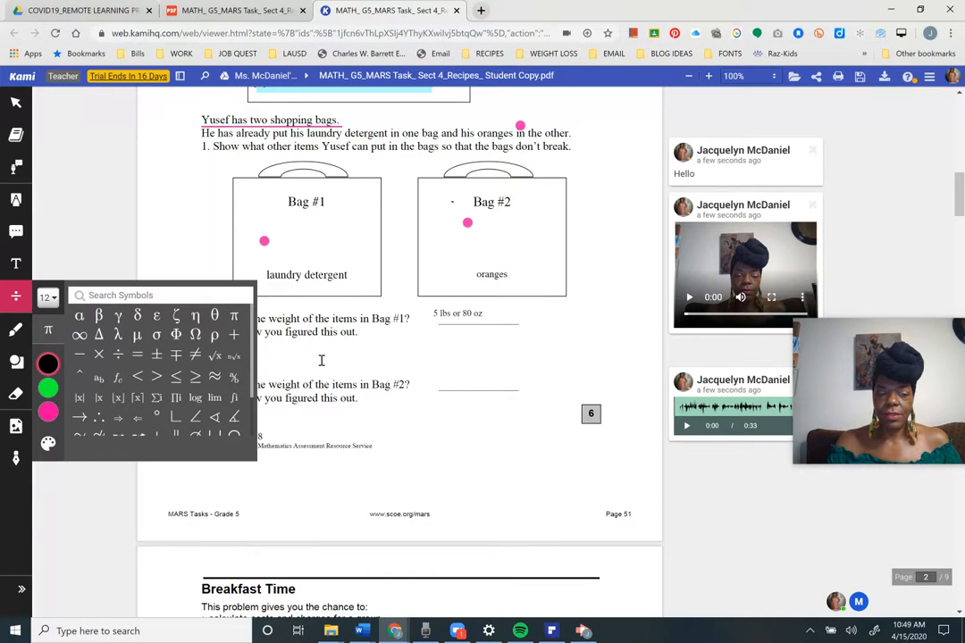
scroll(214, 356, "down", 2)
scroll(214, 355, "up", 2)
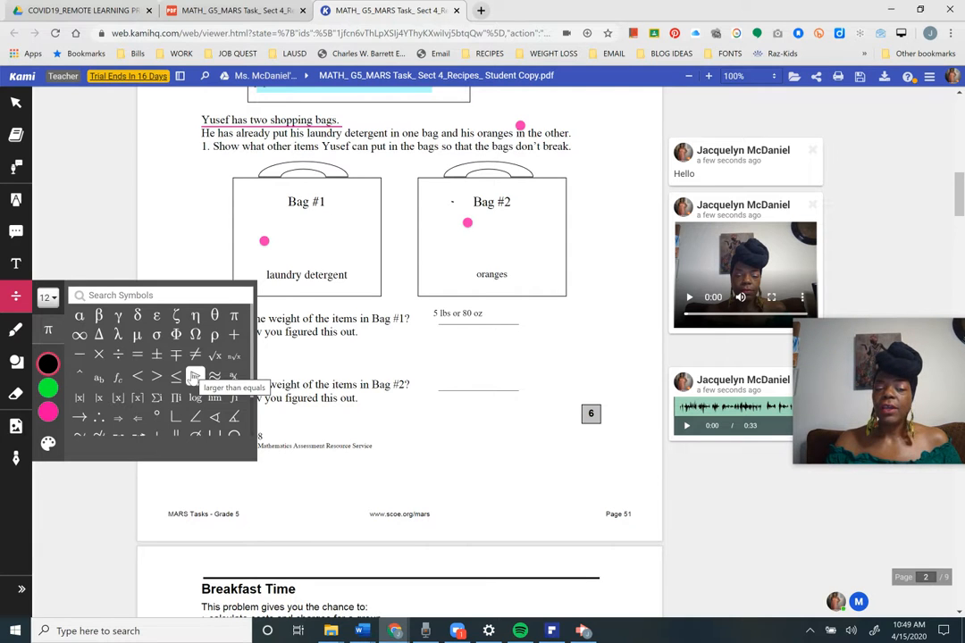
scroll(138, 362, "up", 1)
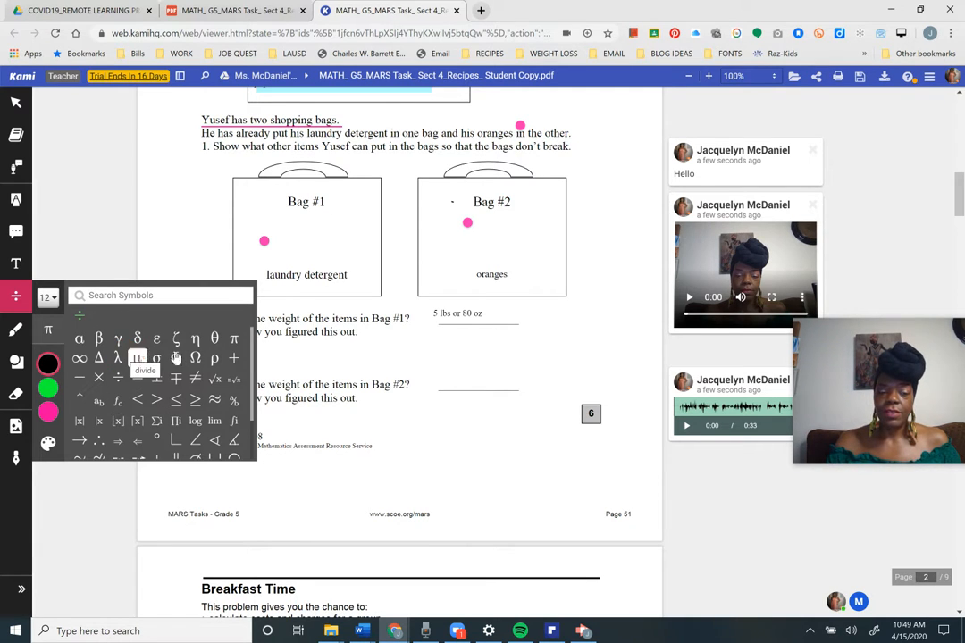
- Place an equation in the blank space between questions 2 and 3 and enter "2lb11 + 1llb1oz +"
left_click(420, 358)
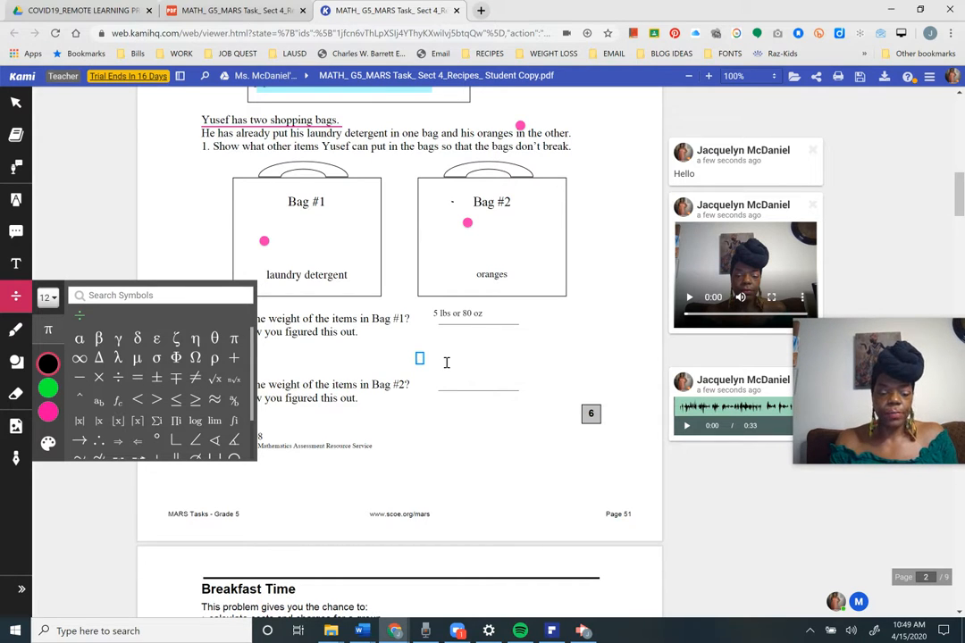
type("2lb")
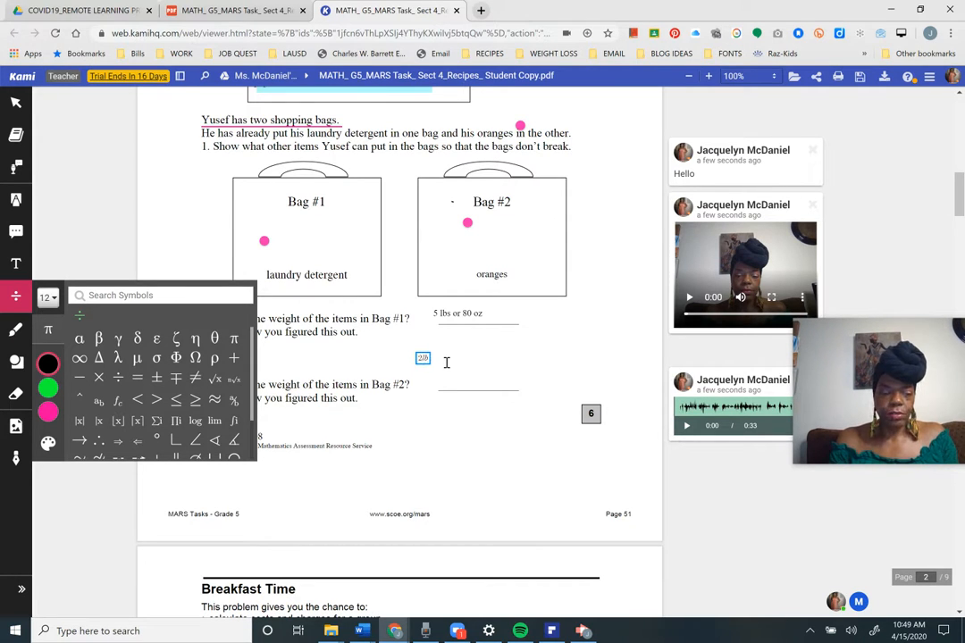
type("11")
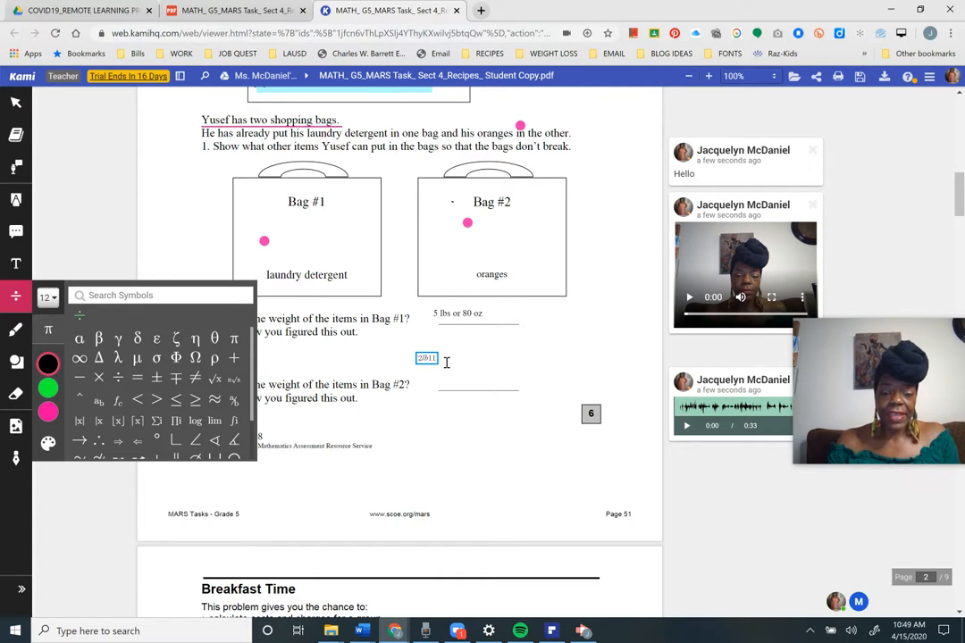
left_click(235, 359)
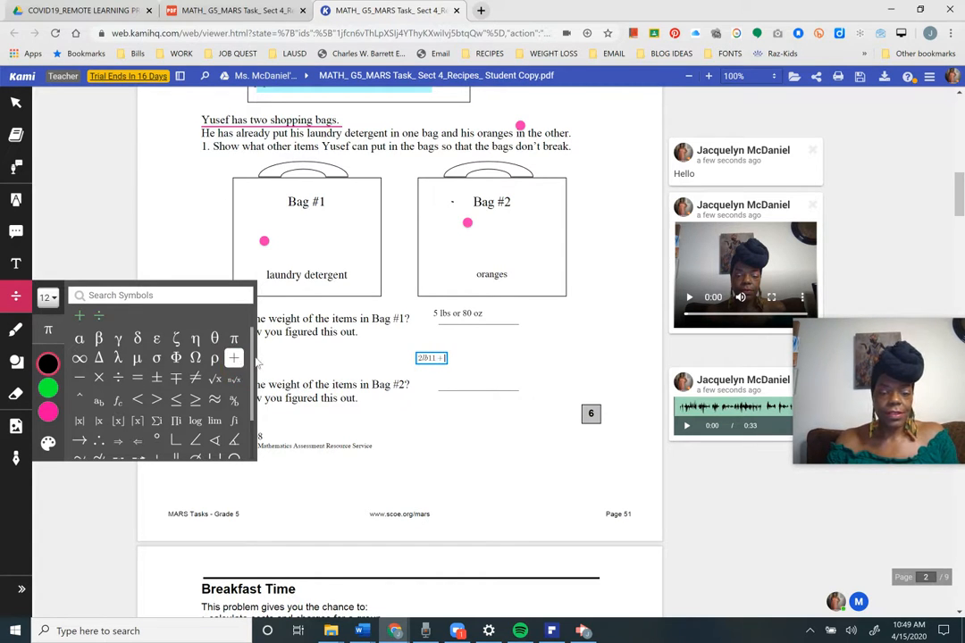
scroll(536, 340, "up", 3)
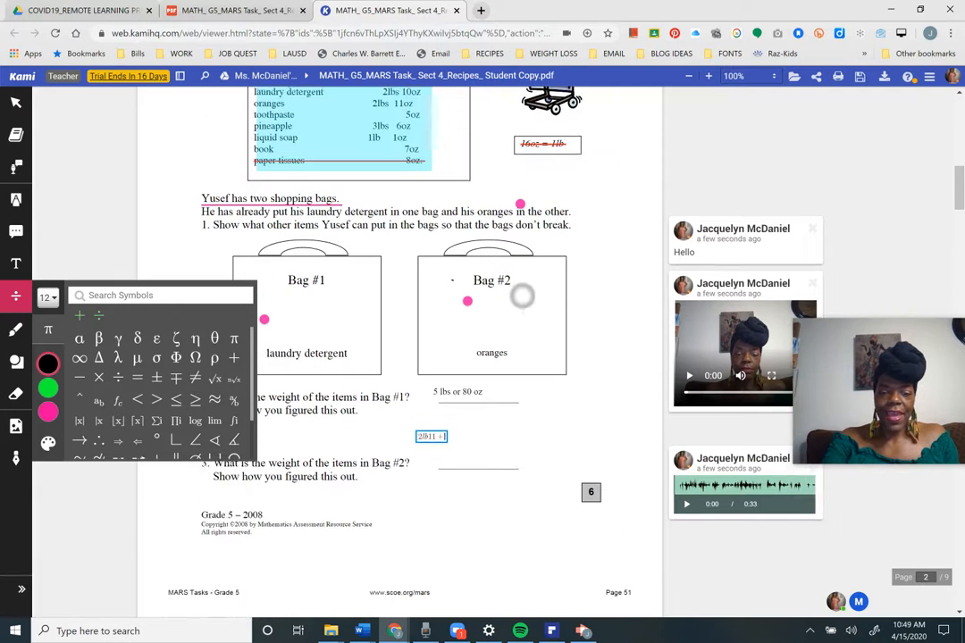
scroll(522, 343, "down", 1)
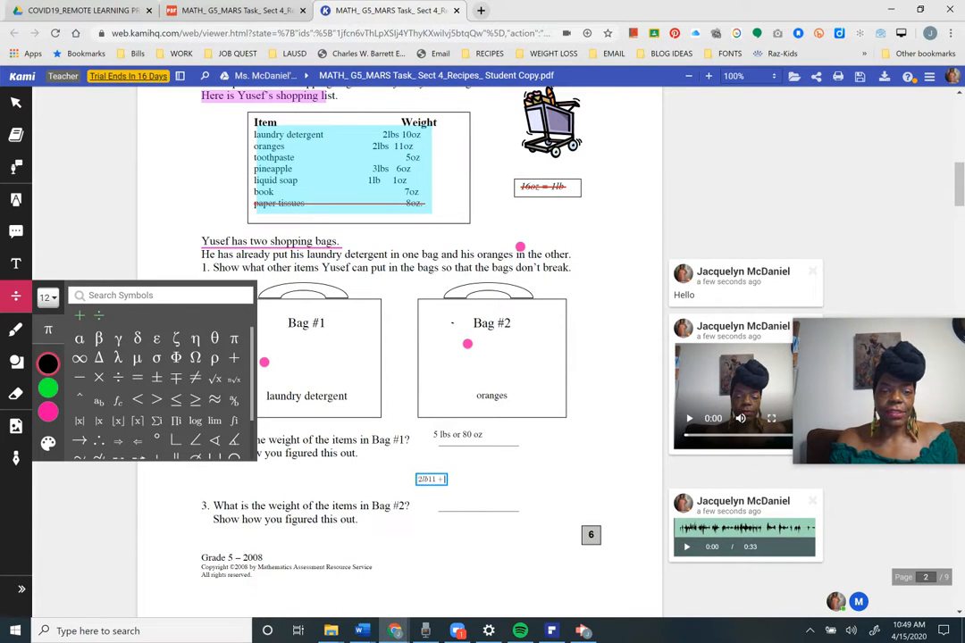
type("1lb")
key("BackSpace")
type("b1oz")
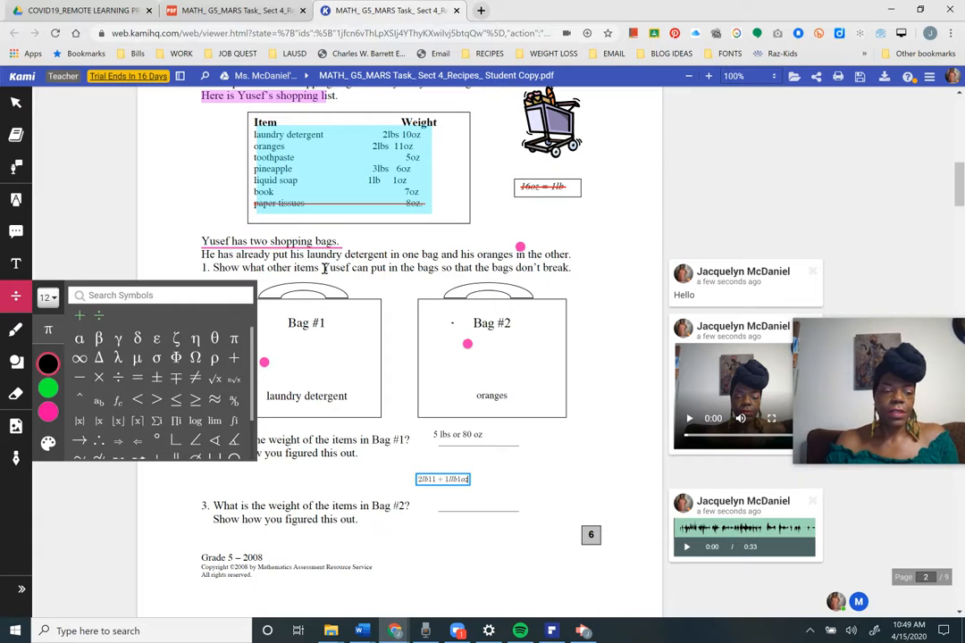
left_click(81, 318)
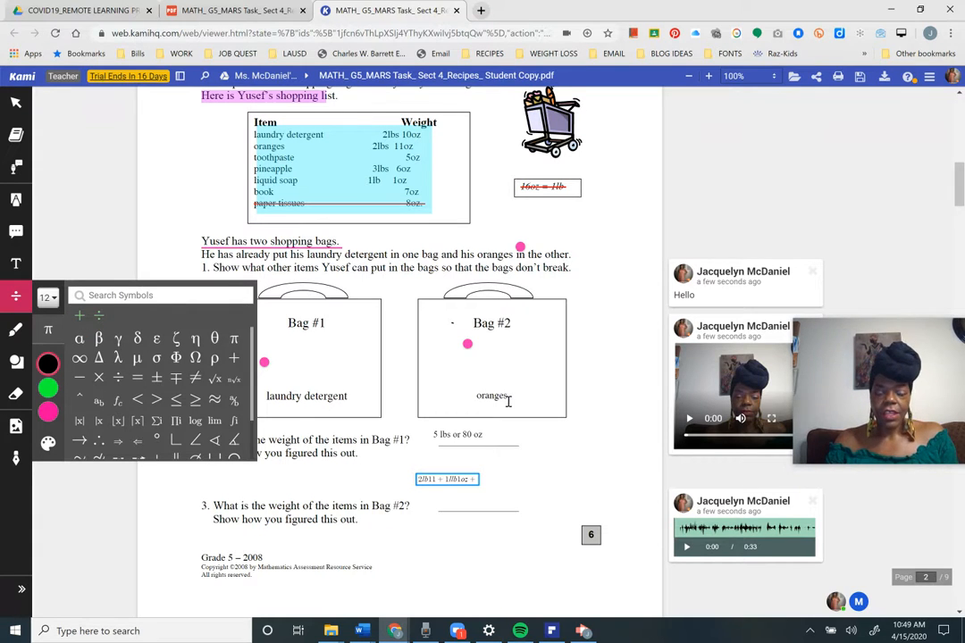
- Rotate the equation below question 2 twice so it is upside down, and finish editing it
left_click(419, 478)
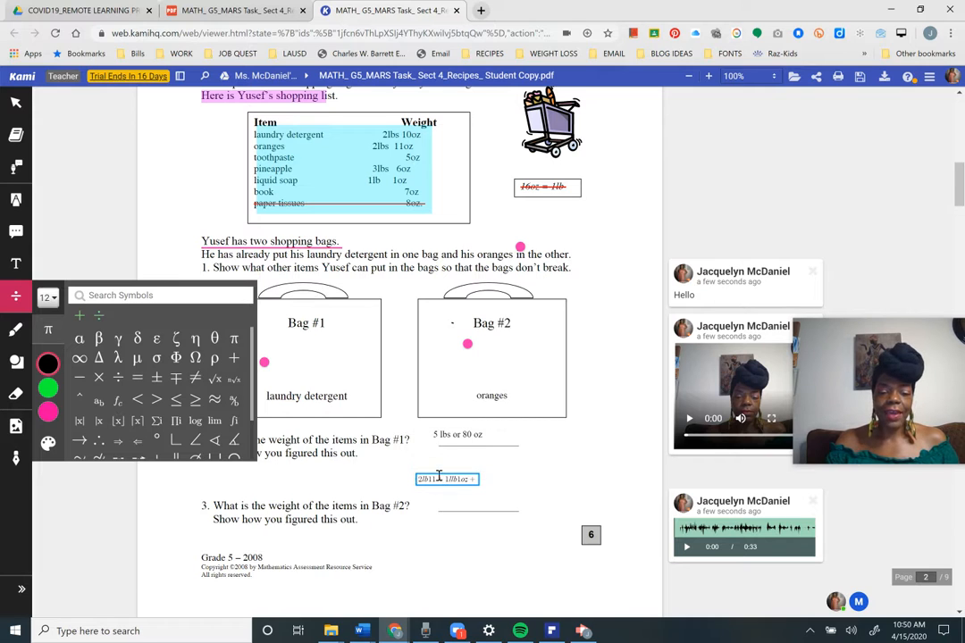
mouse_move(439, 476)
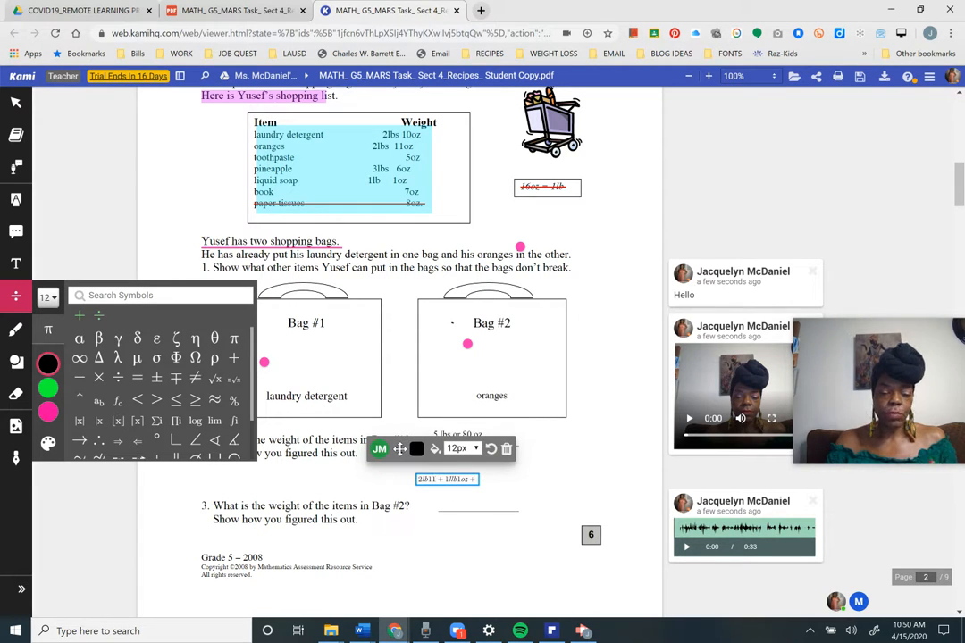
left_click(434, 449)
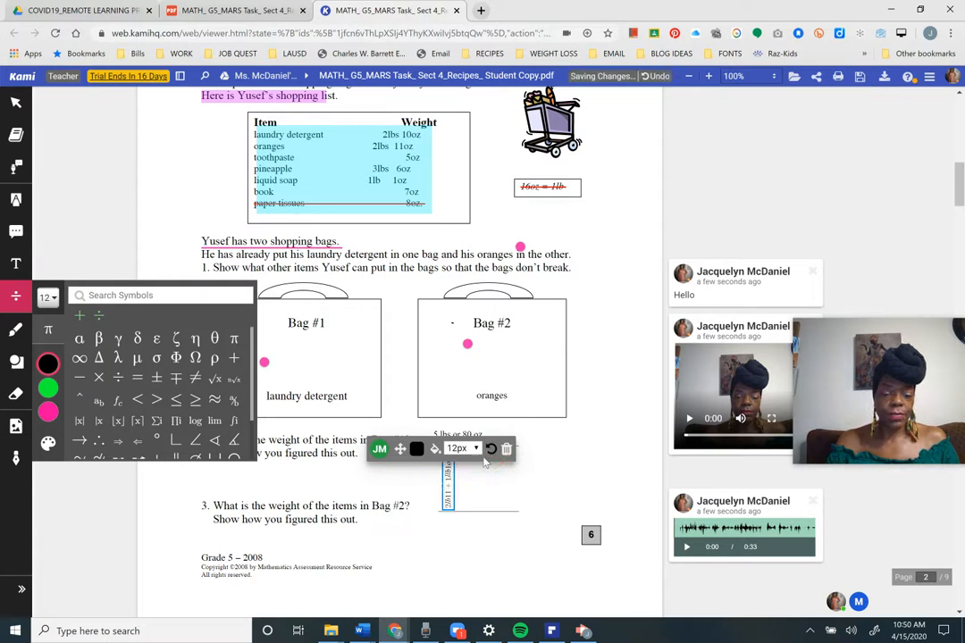
left_click(490, 449)
left_click(449, 471)
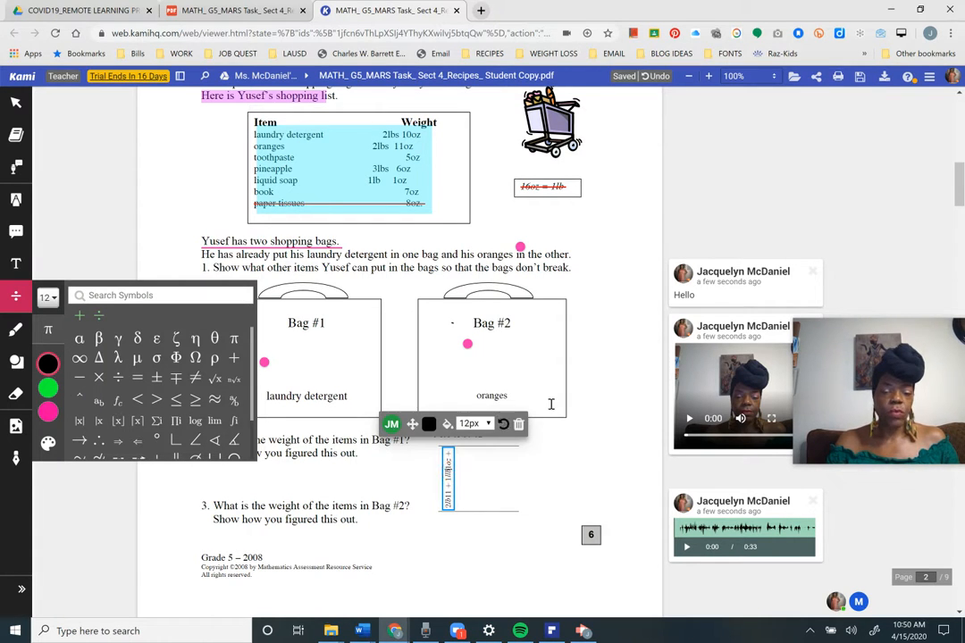
left_click(503, 425)
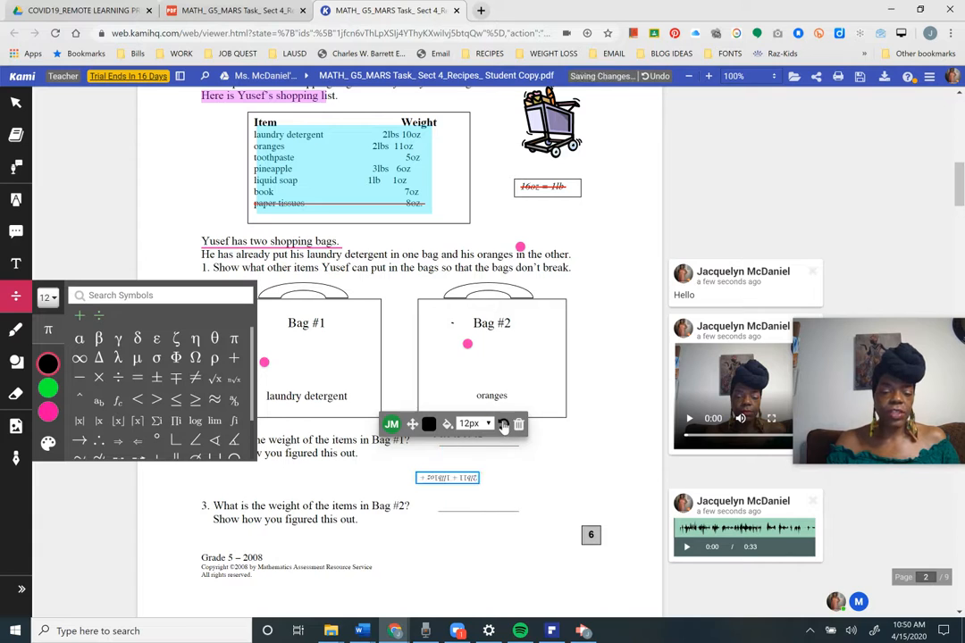
left_click(105, 261)
left_click(91, 240)
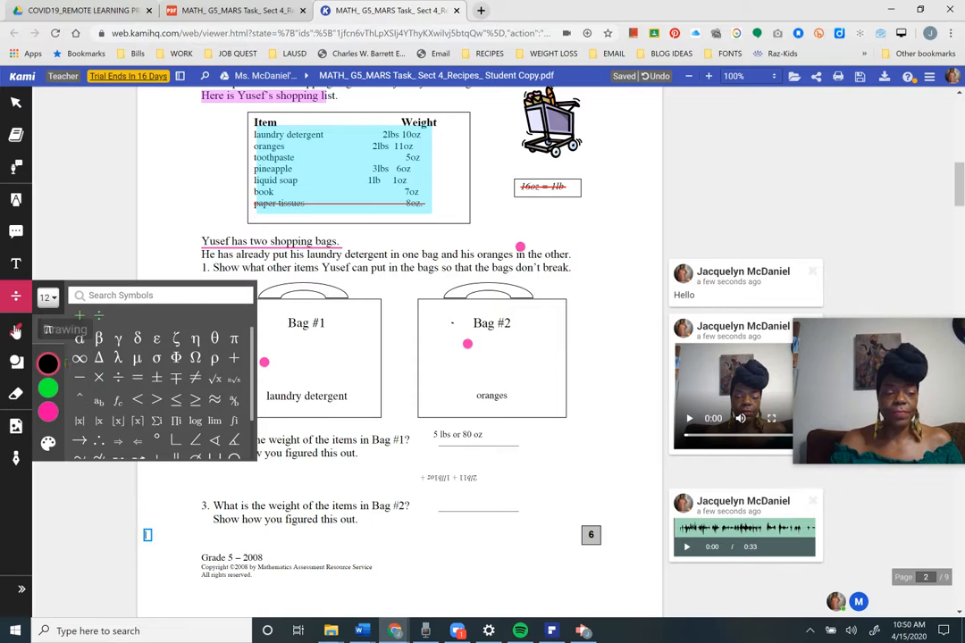
- Set the Drawing tool to a stroke thickness of 2 and the colour magenta
left_click(15, 330)
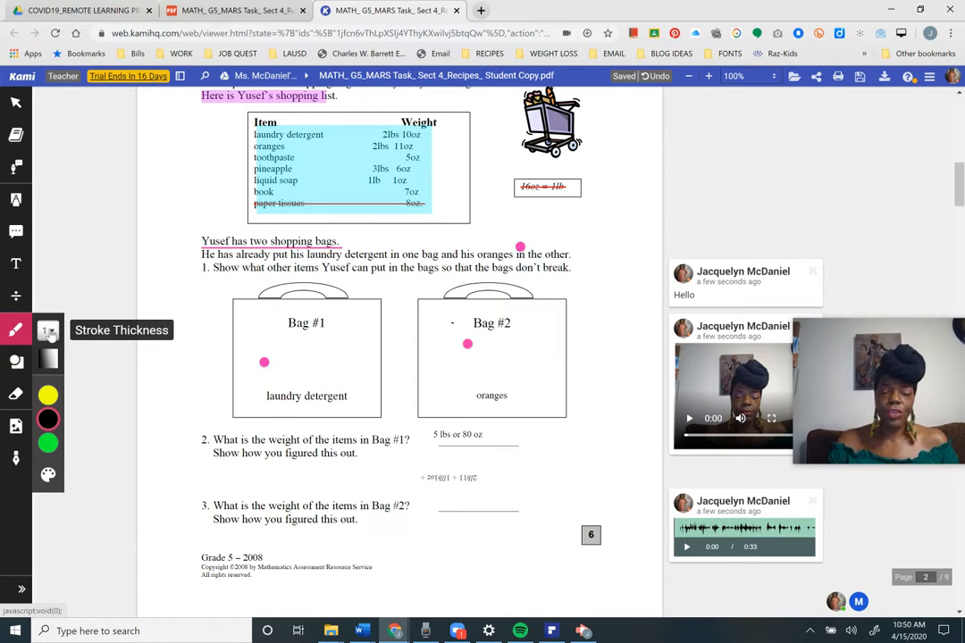
left_click(49, 331)
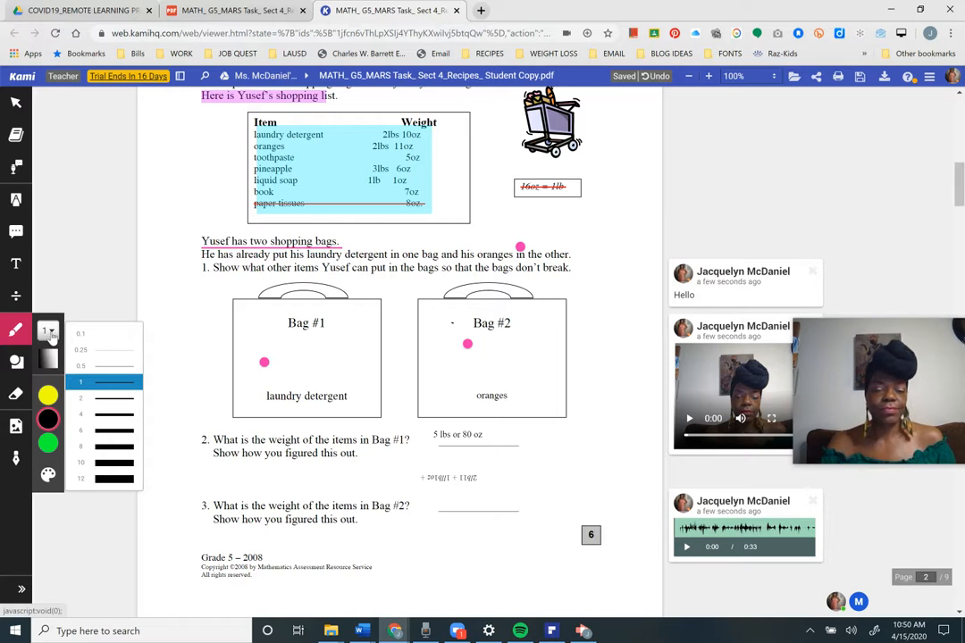
left_click_drag(861, 384, 862, 187)
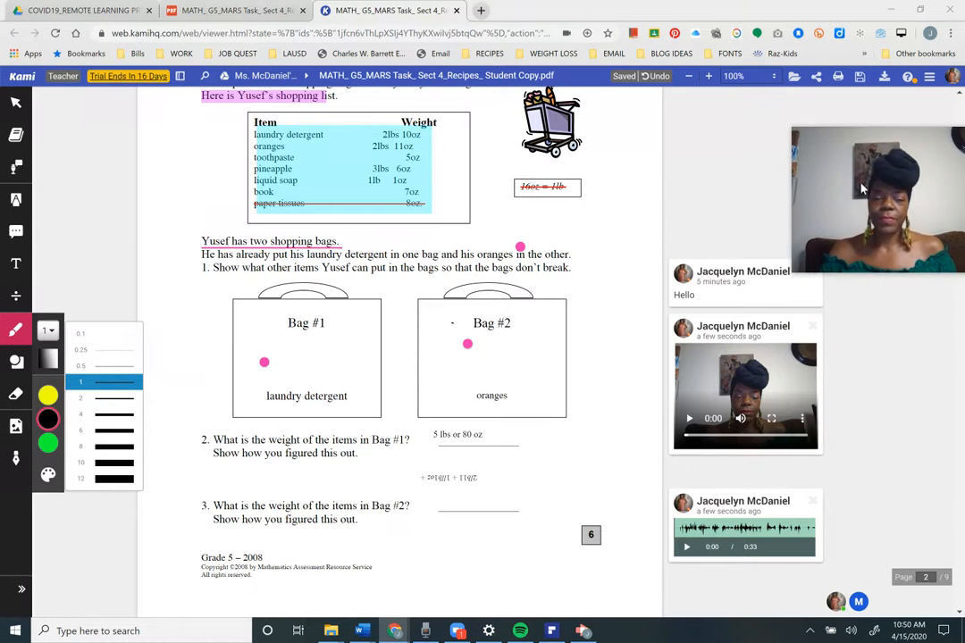
left_click(107, 399)
left_click(49, 419)
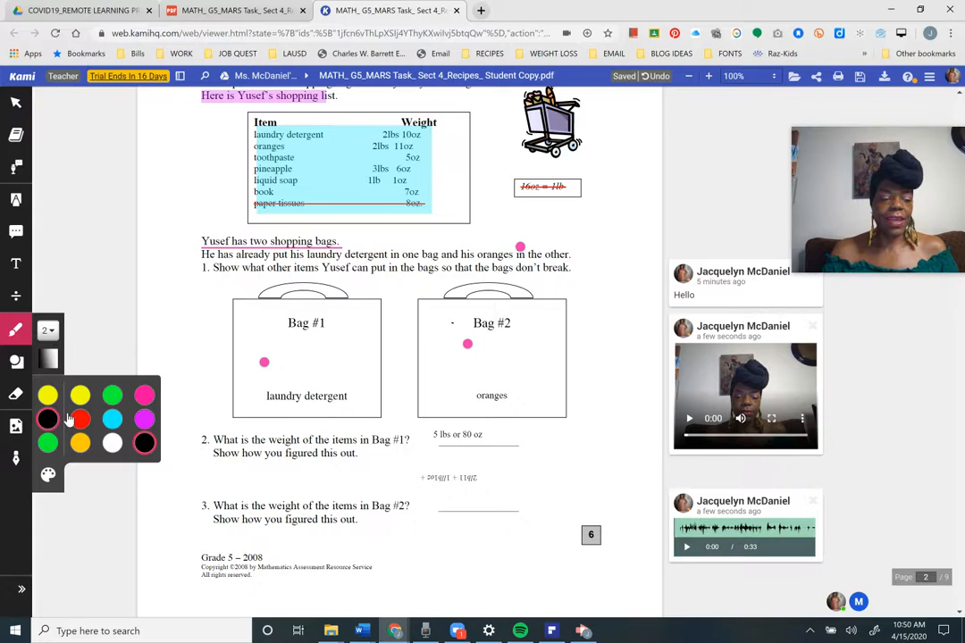
left_click(143, 418)
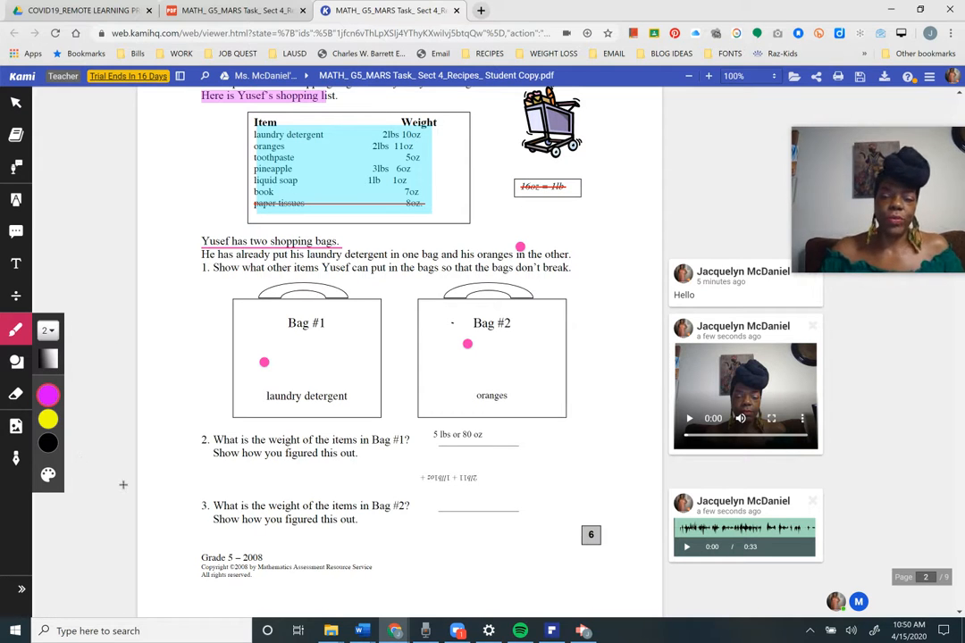
- Handwrite "Hello" in magenta, slanting upward from inside the Bag #1 box into the Bag #2 box
left_click_drag(307, 347, 311, 397)
left_click_drag(339, 331, 346, 387)
left_click_drag(318, 377, 359, 349)
mouse_move(370, 363)
left_mouse_down()
mouse_move(385, 330)
mouse_move(393, 366)
mouse_move(420, 352)
mouse_move(451, 313)
left_mouse_up()
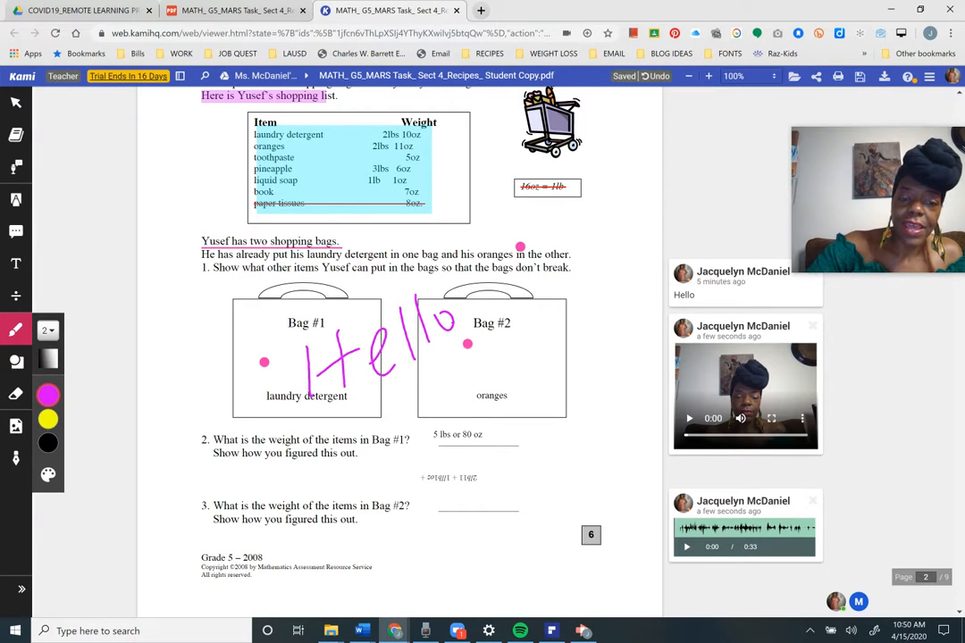
- Handwrite "liquid soap" in magenta on two lines across the right edge of the Bag #2 box
mouse_move(494, 344)
left_mouse_down()
mouse_move(494, 382)
mouse_move(527, 369)
mouse_move(536, 393)
mouse_move(578, 340)
mouse_move(613, 329)
mouse_move(616, 382)
mouse_move(537, 436)
left_mouse_up()
mouse_move(572, 416)
left_mouse_down()
mouse_move(606, 420)
mouse_move(615, 436)
left_mouse_up()
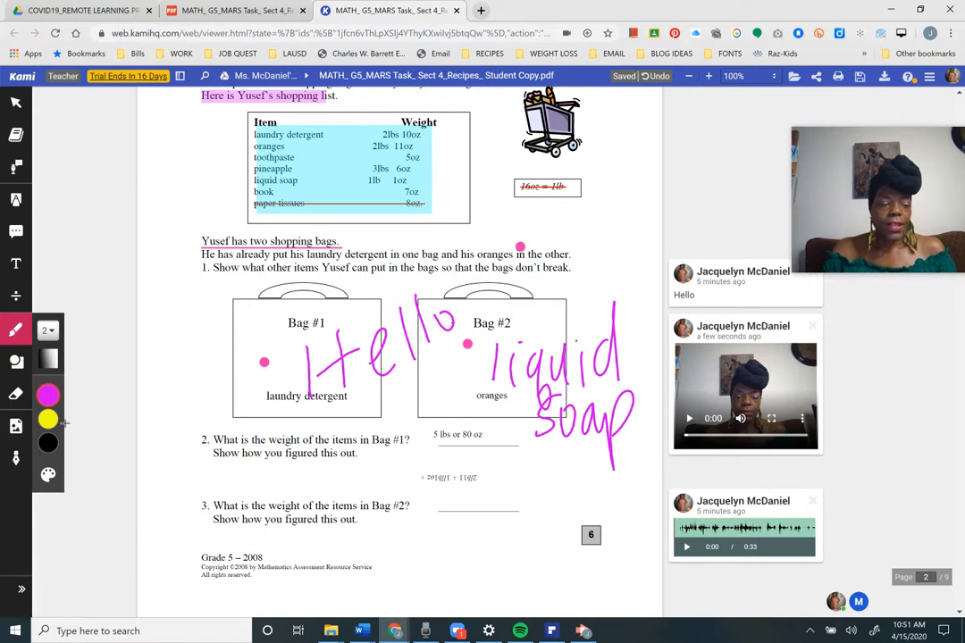
left_click(48, 475)
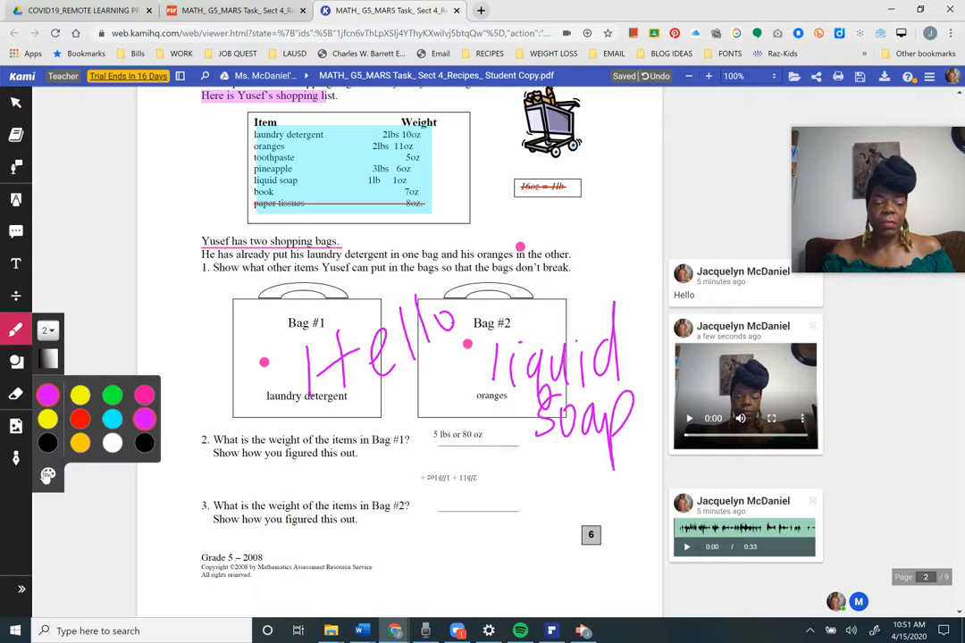
- Draw a black straight line across the left edge of the Bag #1 box and a black triangle below it
left_click(21, 366)
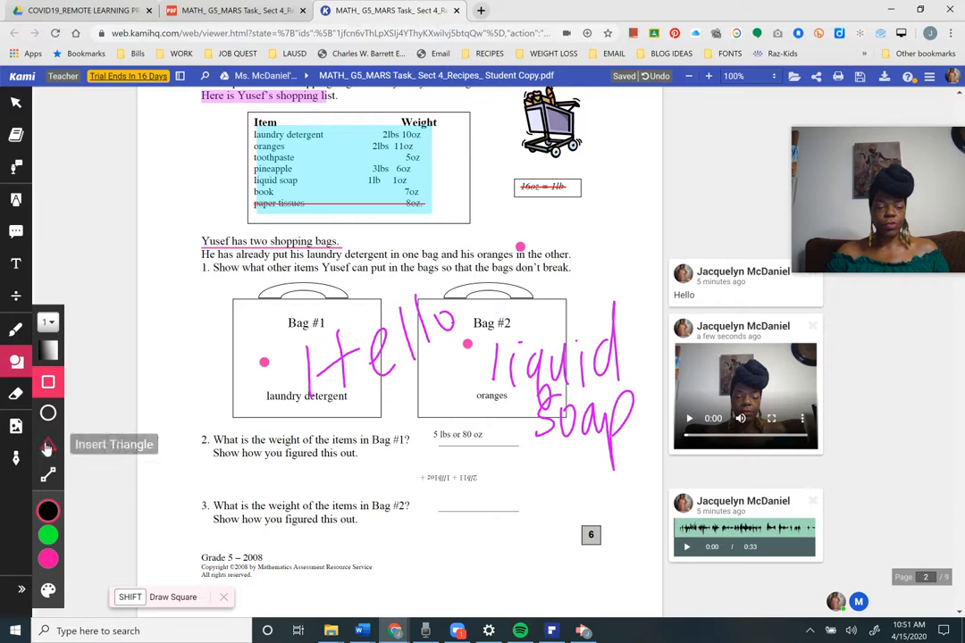
left_click(57, 473)
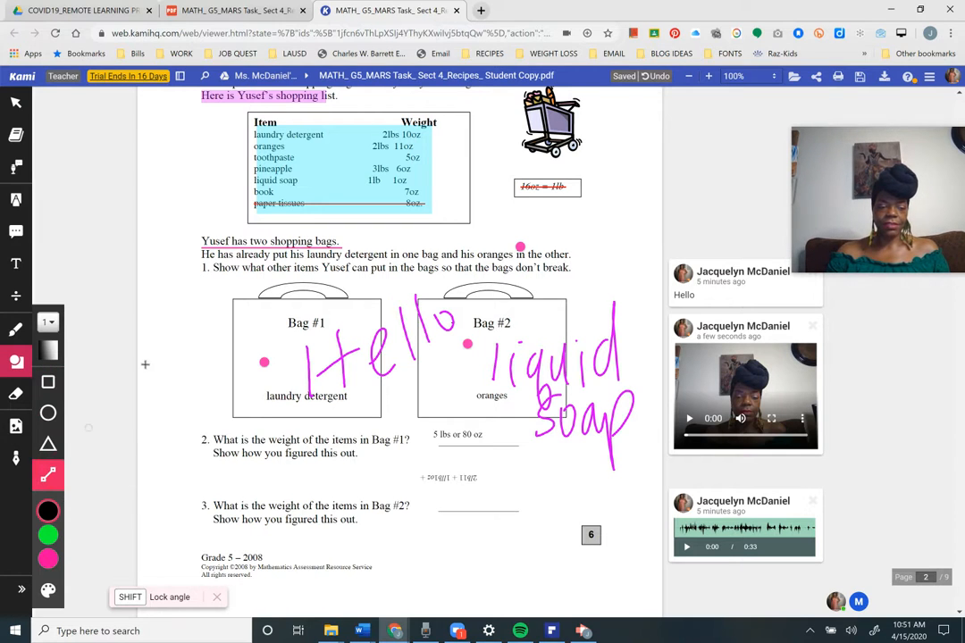
left_click_drag(176, 336, 280, 339)
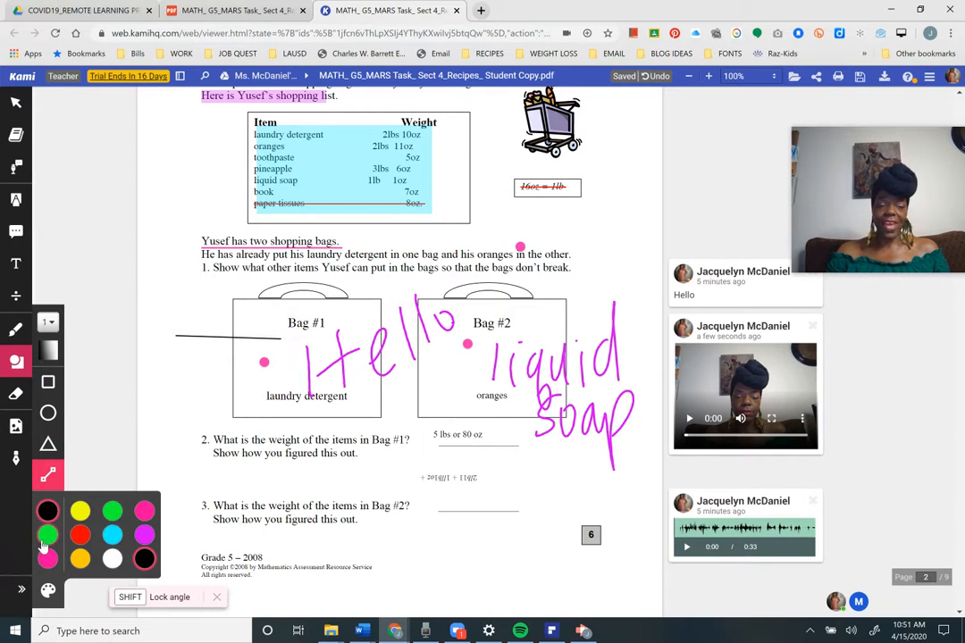
left_click(48, 444)
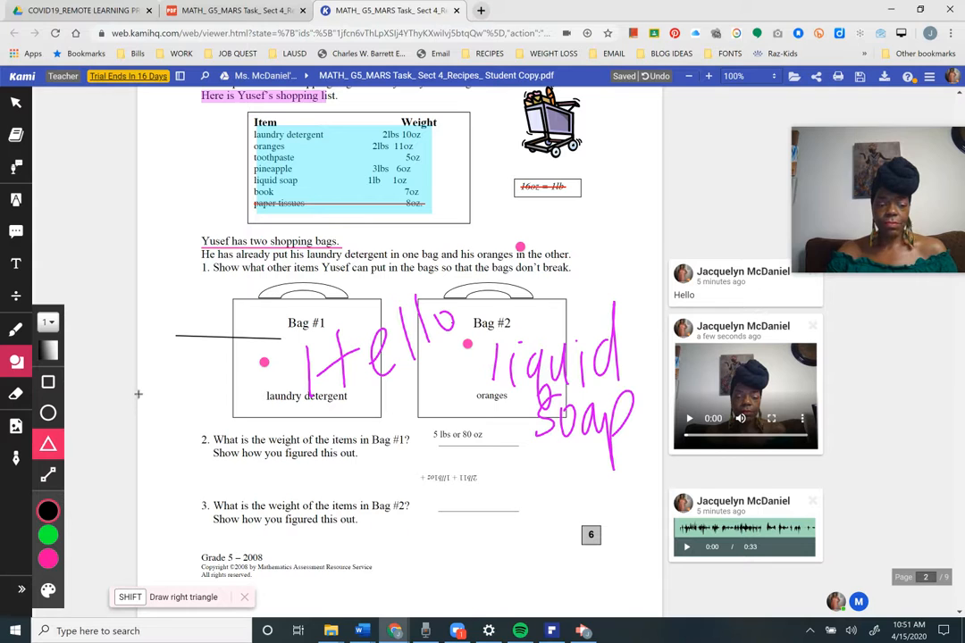
left_click_drag(153, 379, 222, 404)
- Draw a pink ellipse around the words "bag and his" in the sentence above the Bag #2 box
left_click(48, 560)
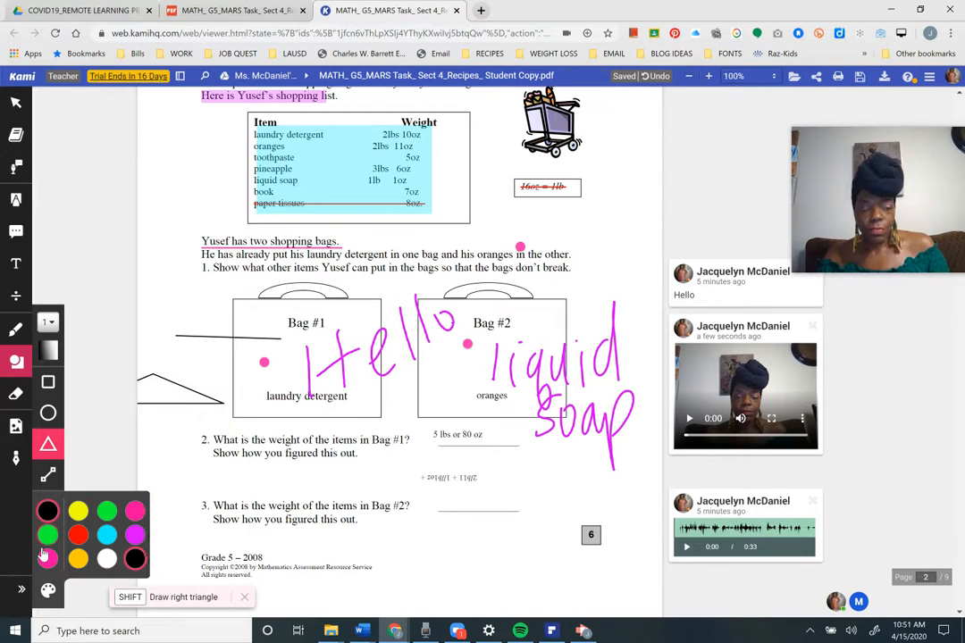
left_click(48, 413)
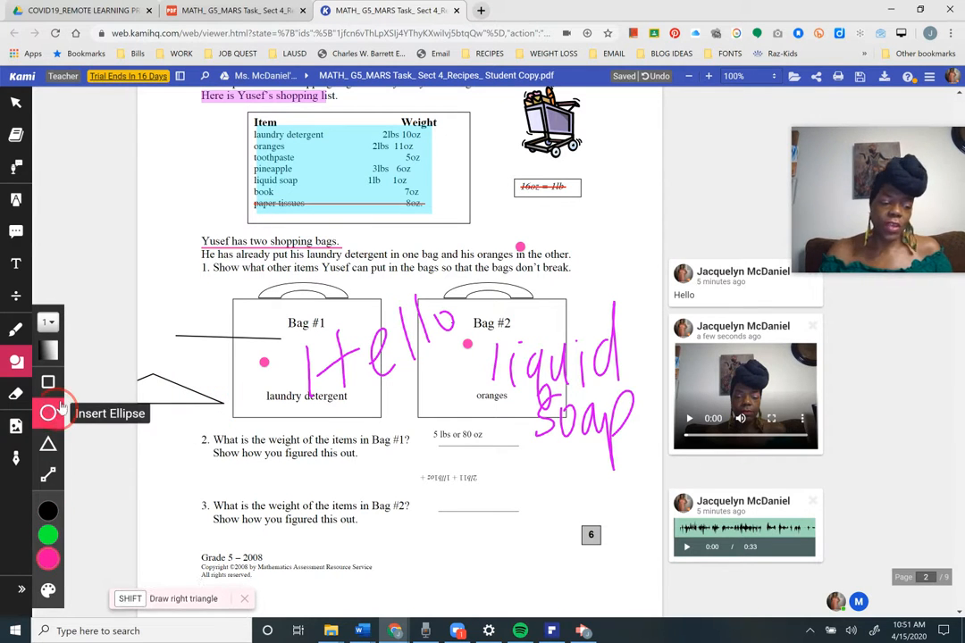
left_click_drag(414, 227, 488, 287)
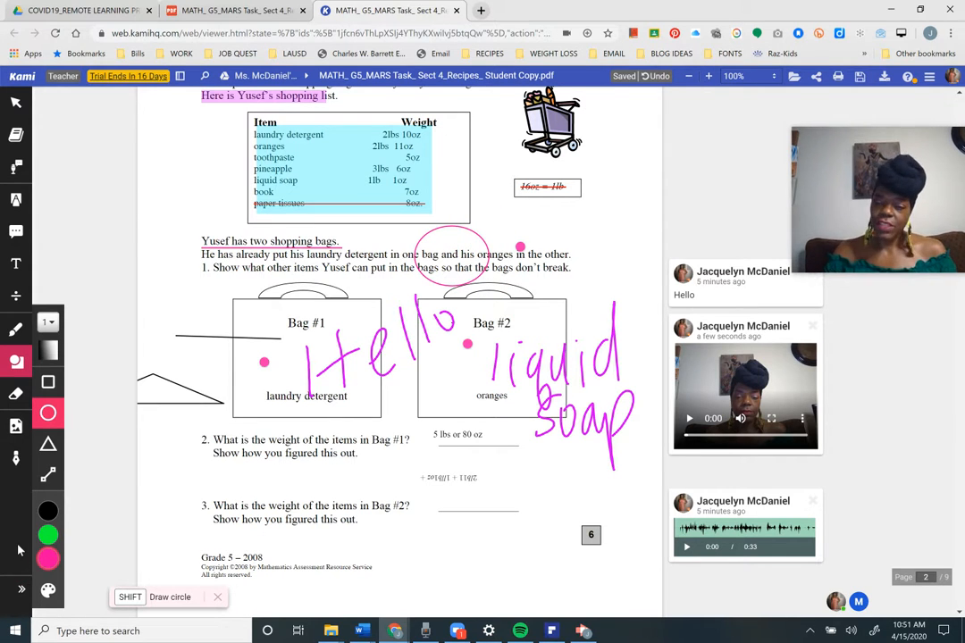
- Erase the black triangle and the black straight line beside the Bag #1 box
left_click(16, 396)
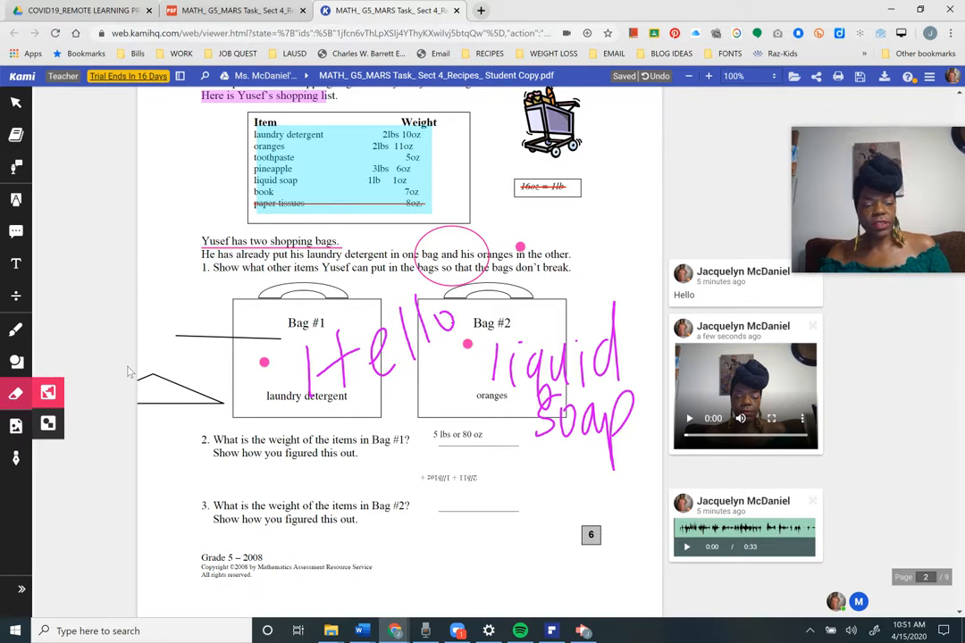
left_click(179, 393)
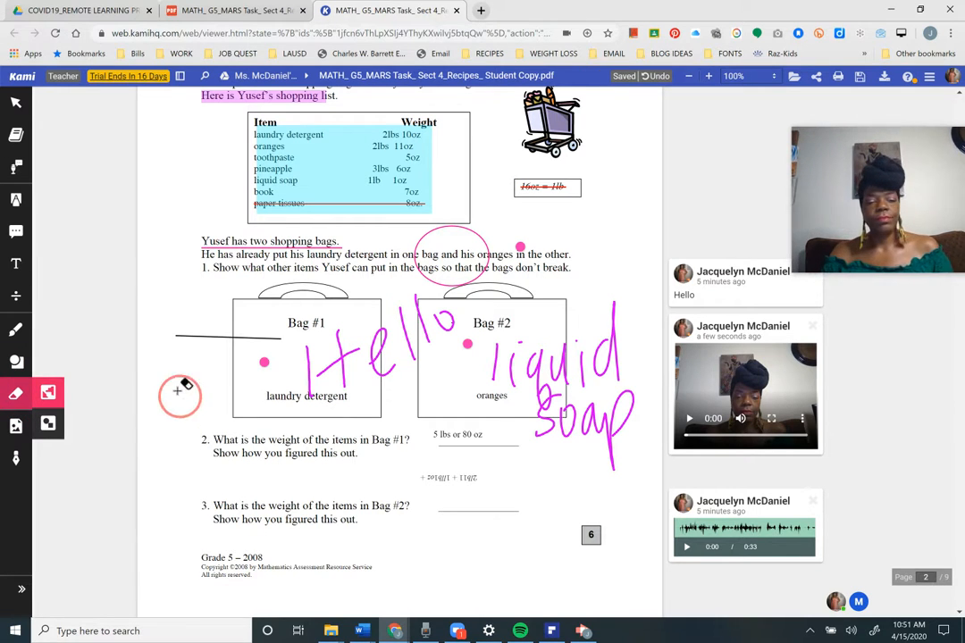
left_click(194, 337)
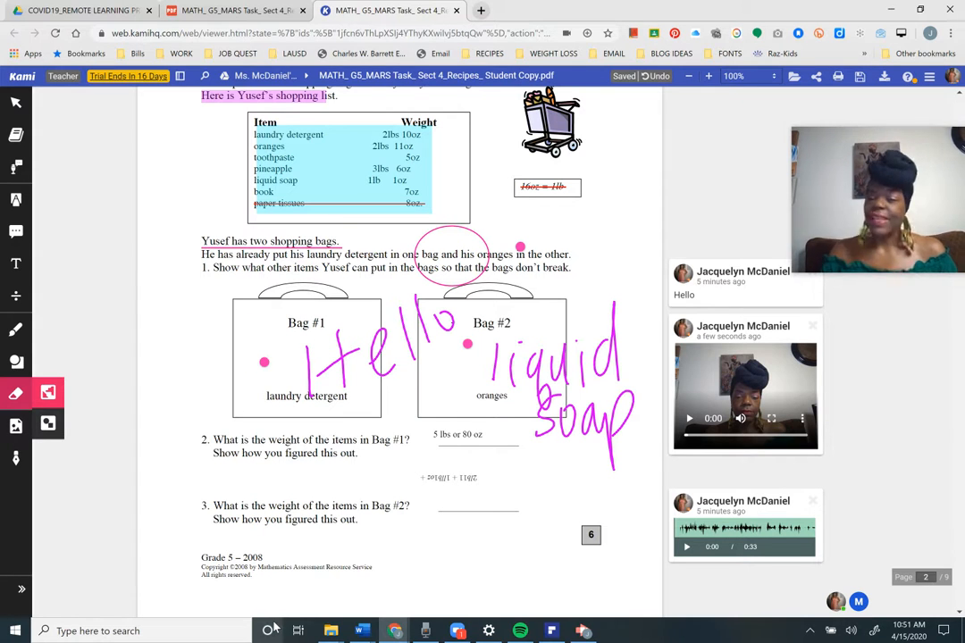
- Start inserting an image from the computer and open the PICS_ME folder inside the OneDrive PICS folder
left_click(17, 431)
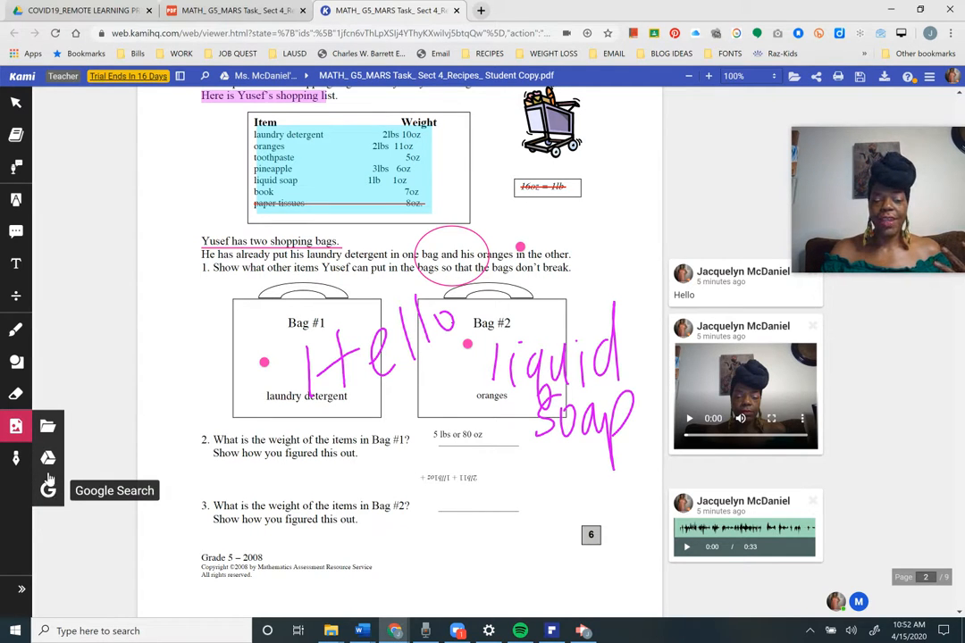
left_click(48, 428)
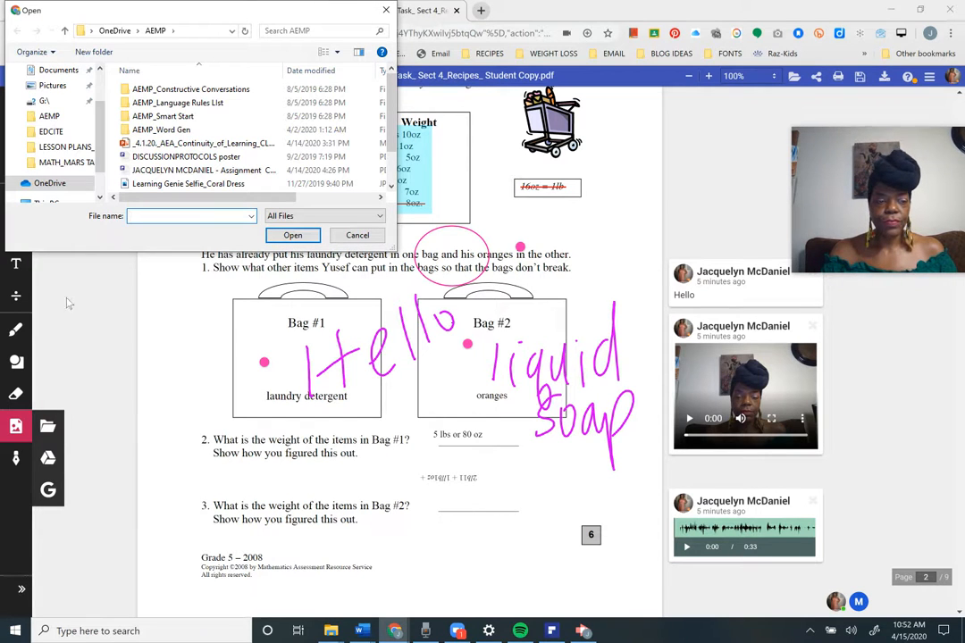
left_click(63, 184)
scroll(152, 172, "down", 12)
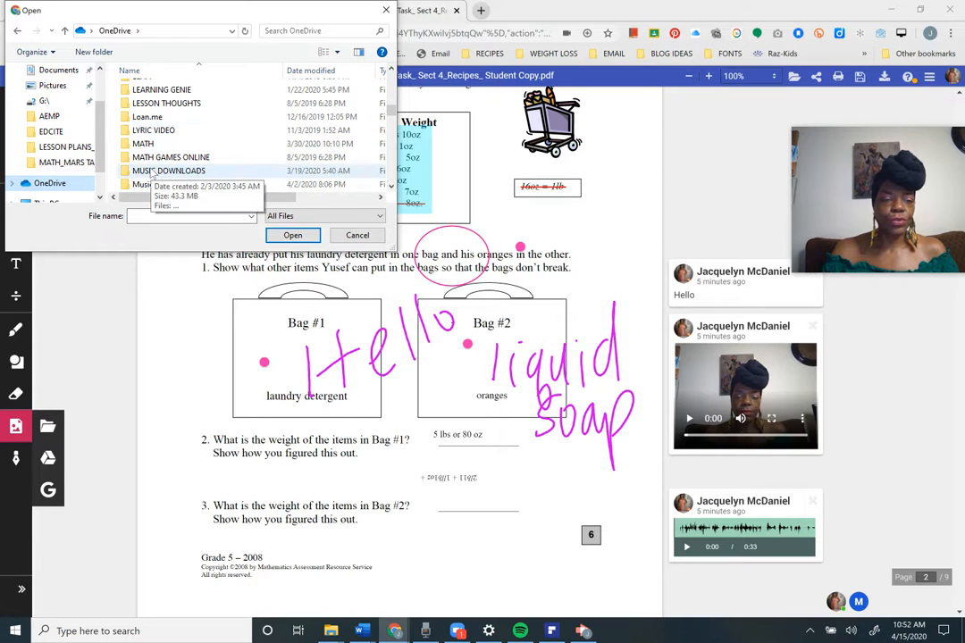
scroll(152, 172, "down", 8)
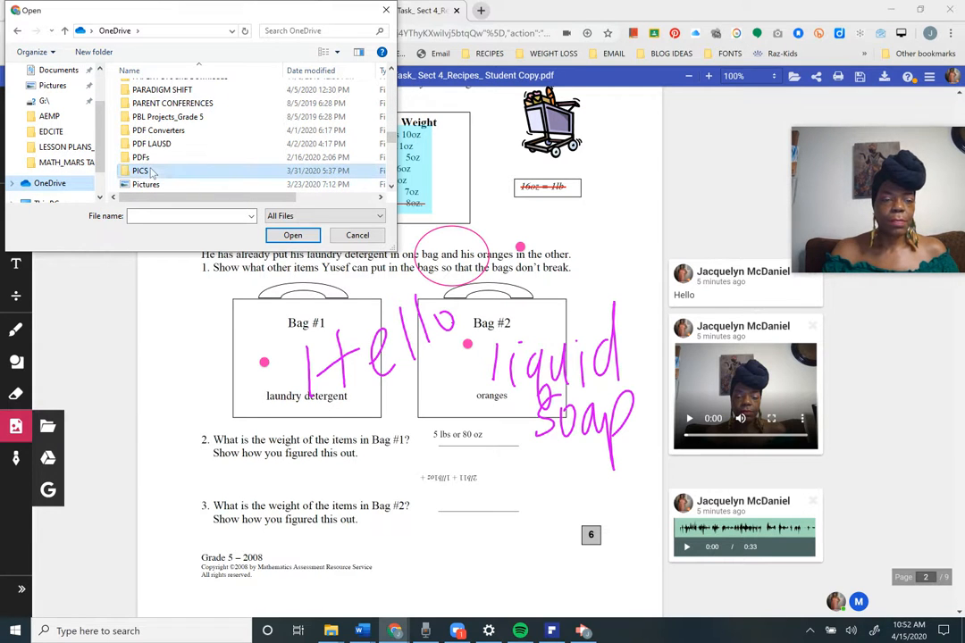
double_click(152, 173)
scroll(152, 173, "down", 10)
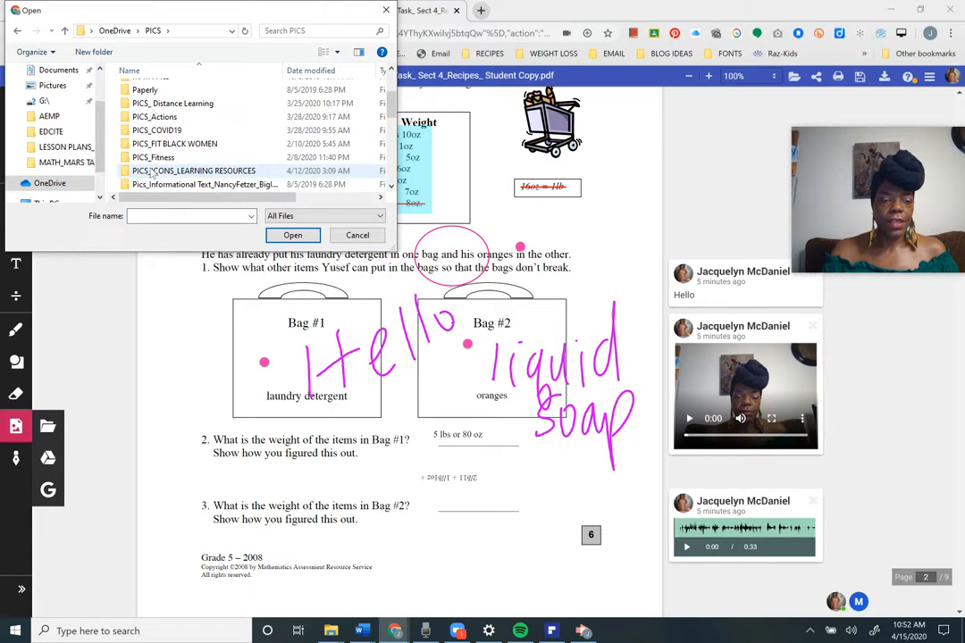
scroll(154, 173, "up", 6)
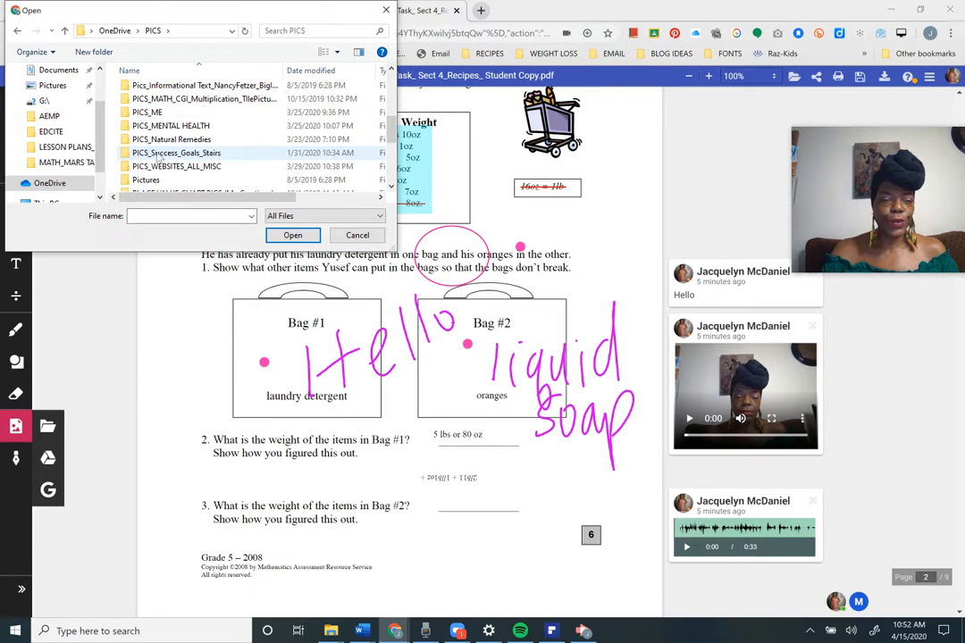
double_click(145, 112)
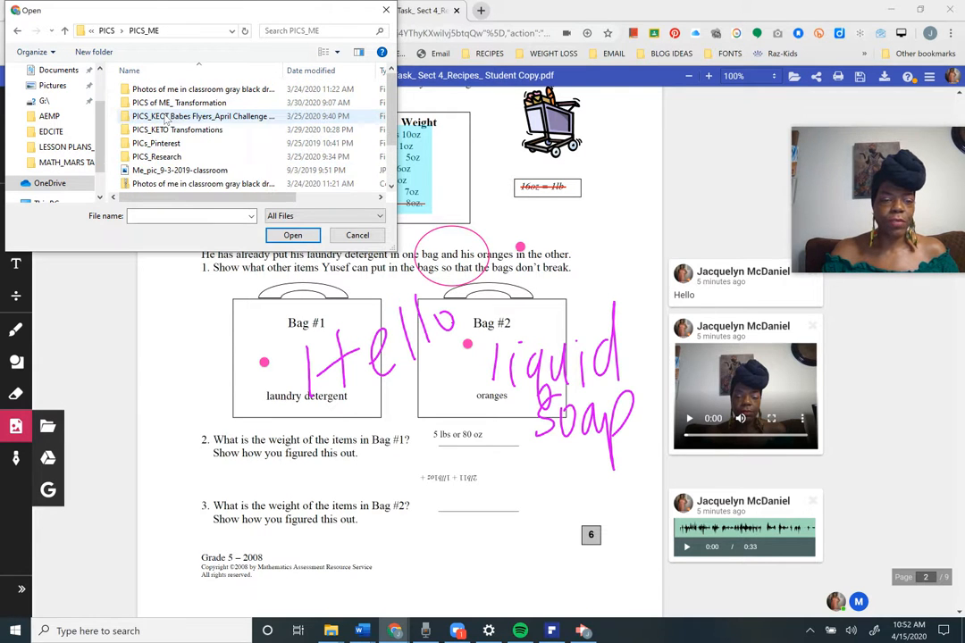
- Insert the picture "Pic_me_THe Learning Guide_peach Dress", shrink it to a thumbnail and place it beside the shopping list's Item column
left_click(178, 171)
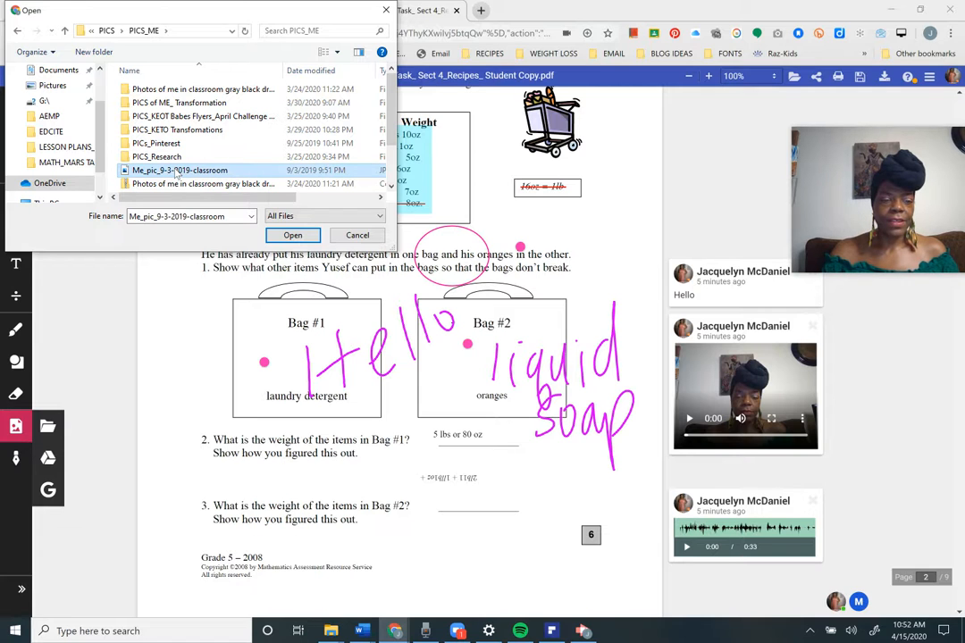
scroll(175, 170, "down", 2)
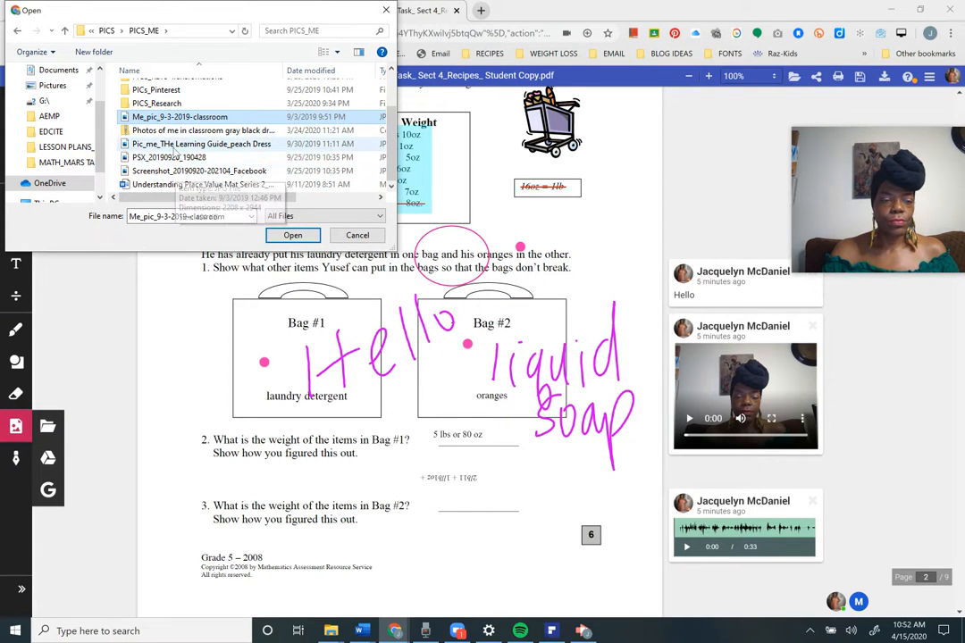
left_click(175, 148)
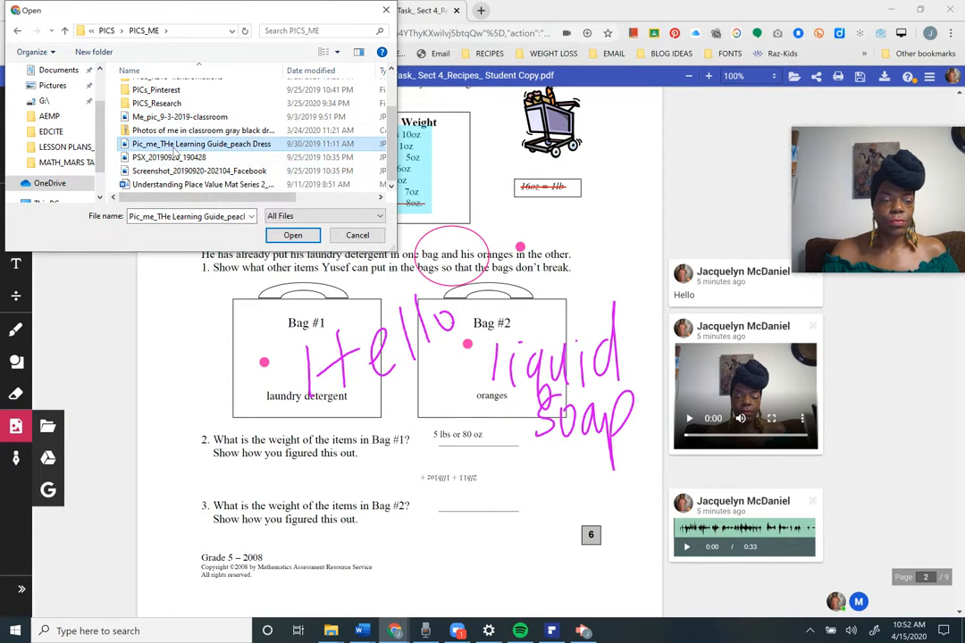
left_click(287, 236)
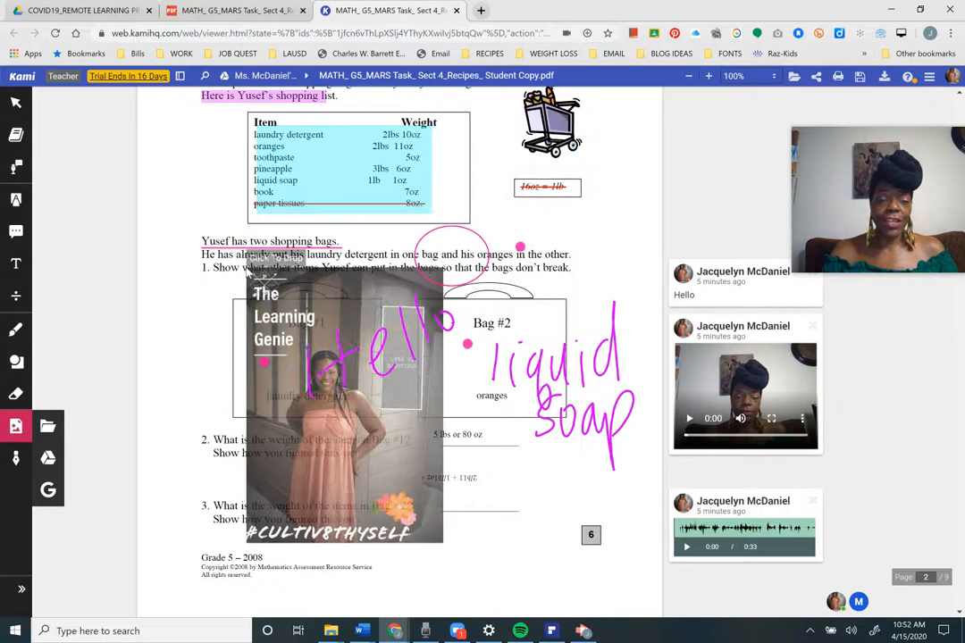
left_click(250, 279)
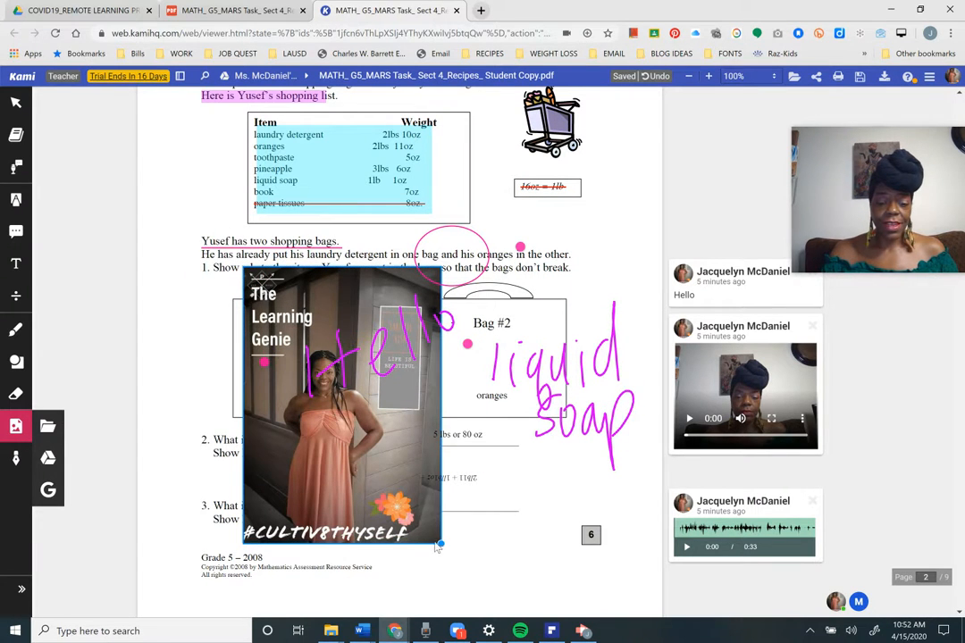
left_click_drag(438, 542, 205, 185)
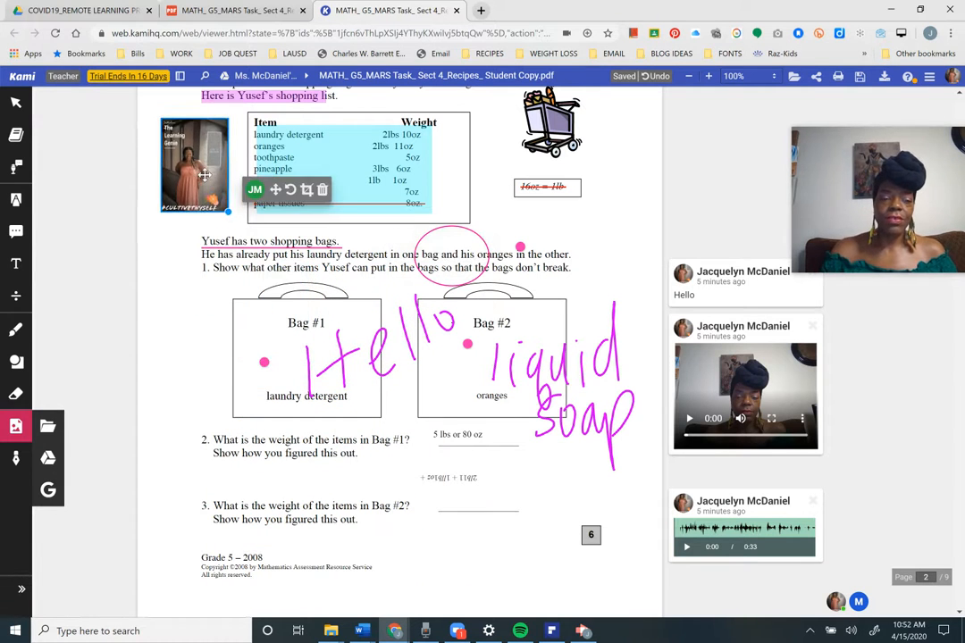
left_click(204, 204)
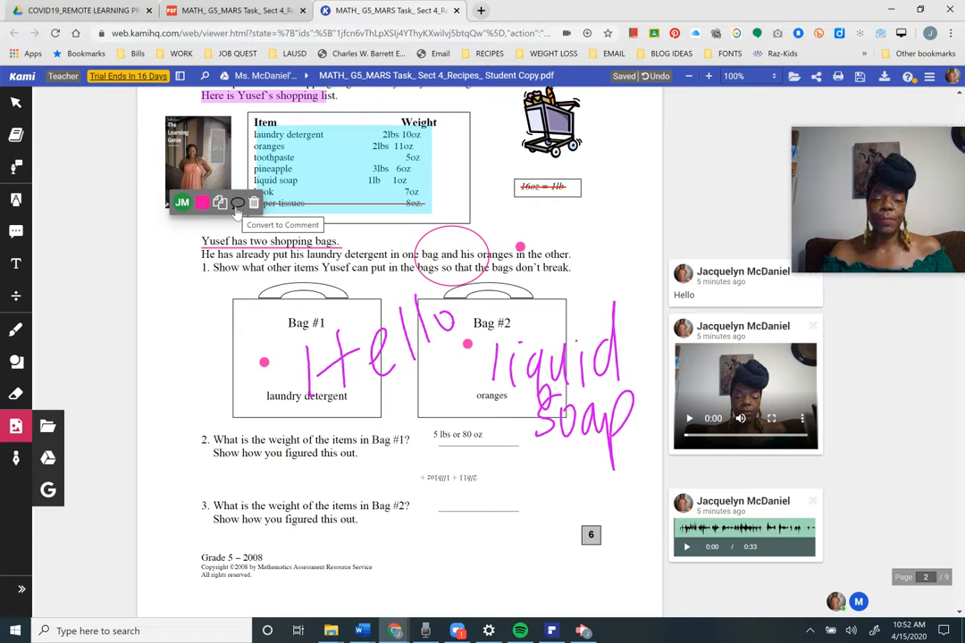
- Start inserting an image through Google Search and sign in with the teacher's Google account
left_click(49, 490)
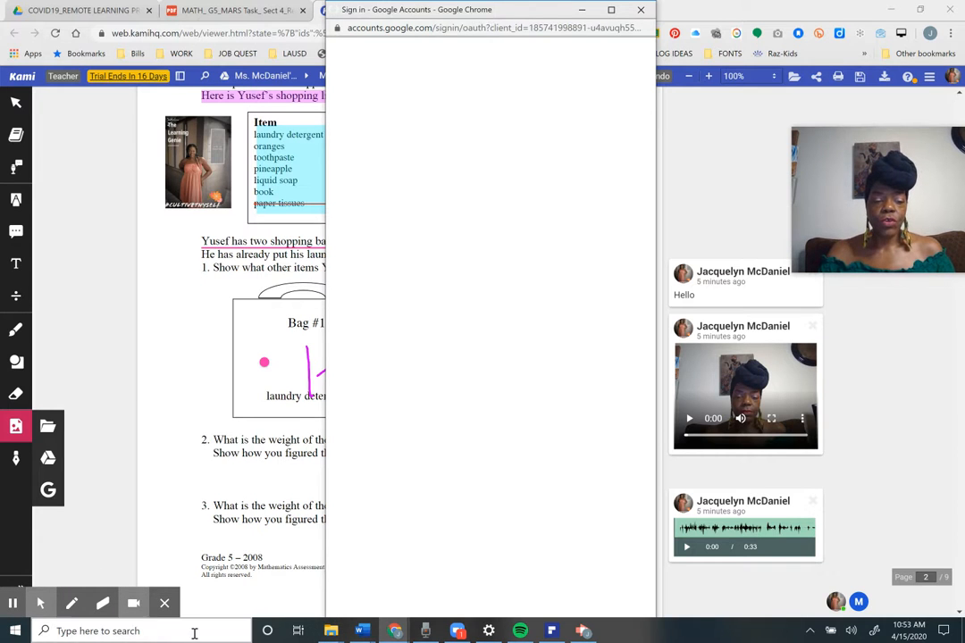
left_click(166, 602)
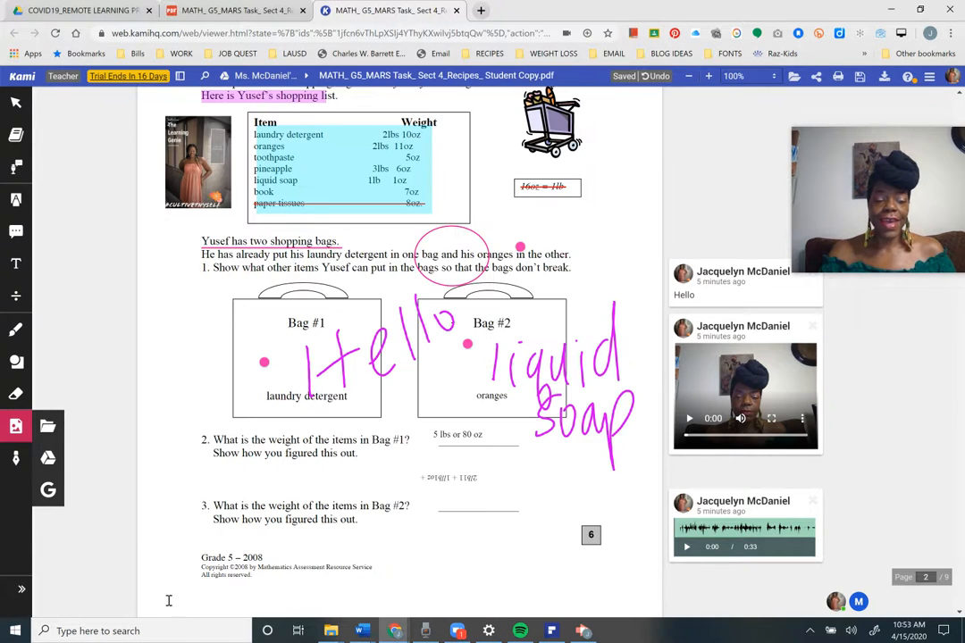
left_click(48, 490)
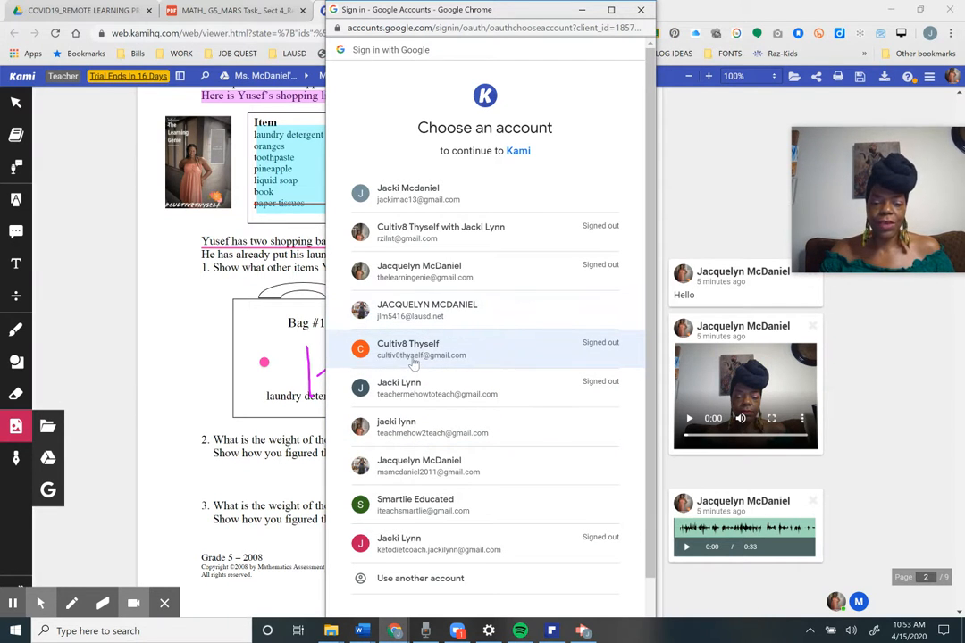
left_click(421, 480)
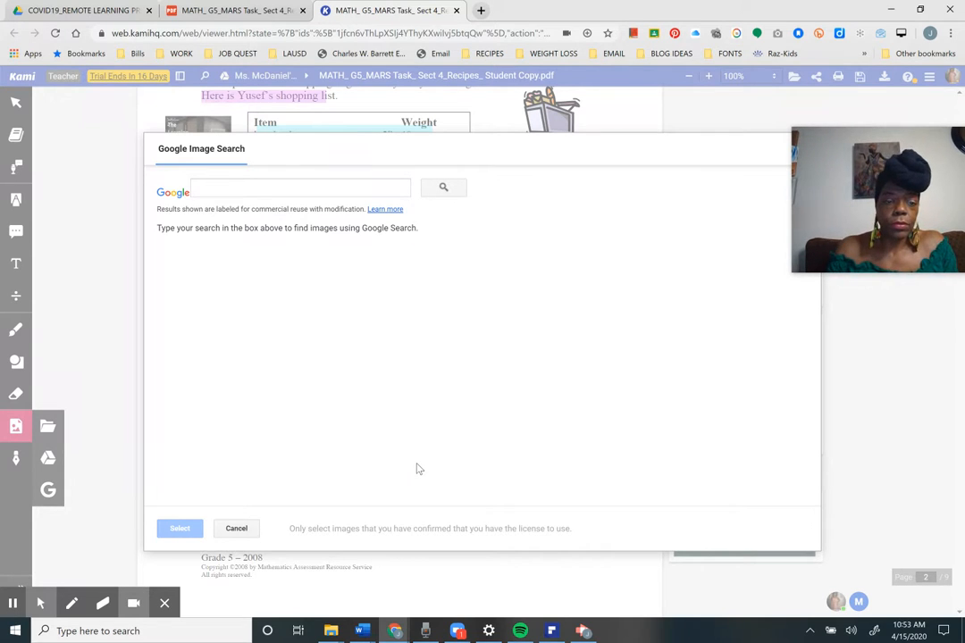
- Search Google images for "pineapple" and choose the picture of a pineapple standing on rocks by the sea
left_click(260, 191)
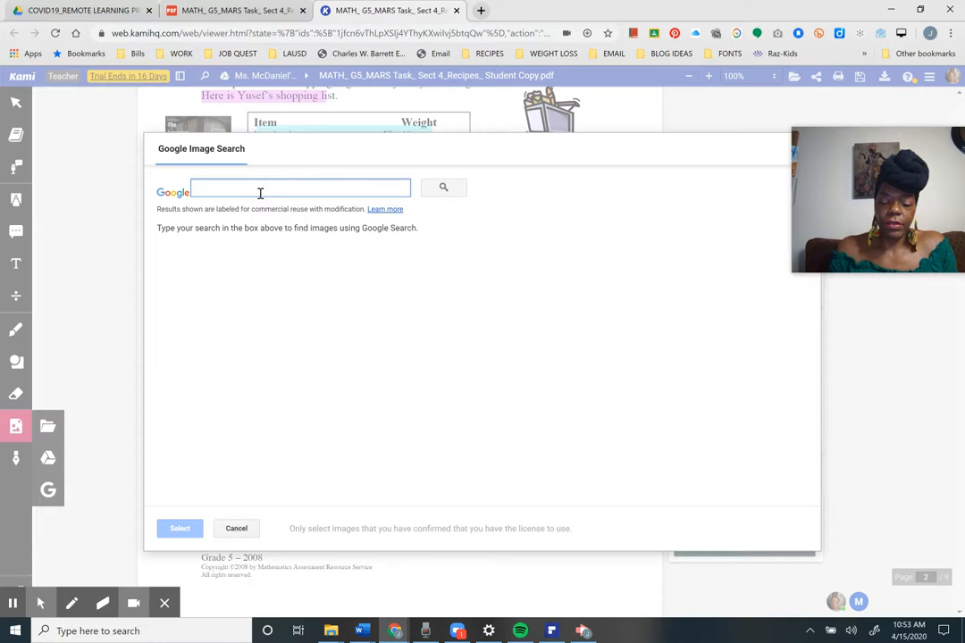
type("pineappl")
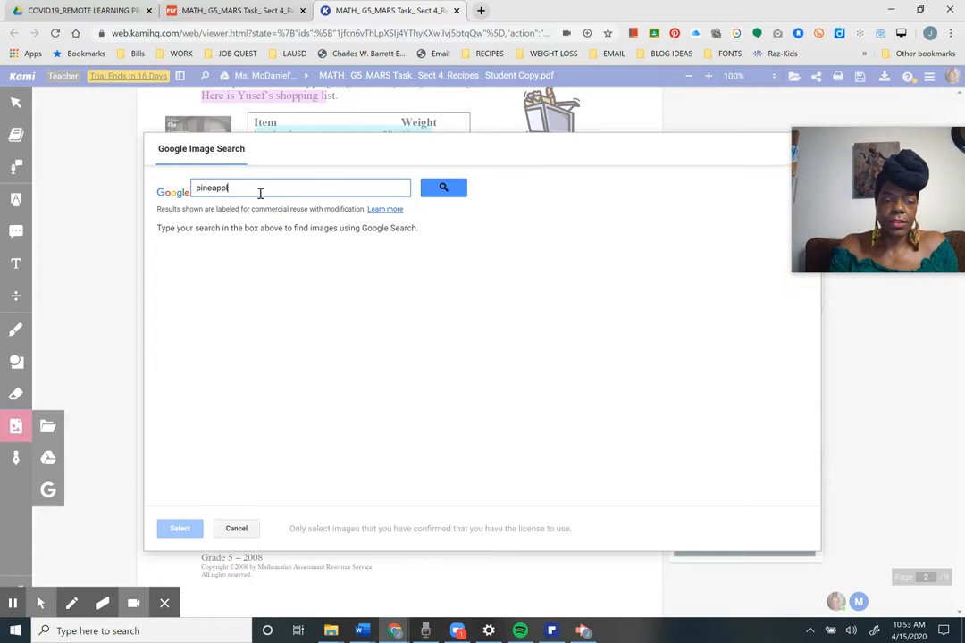
left_click(443, 189)
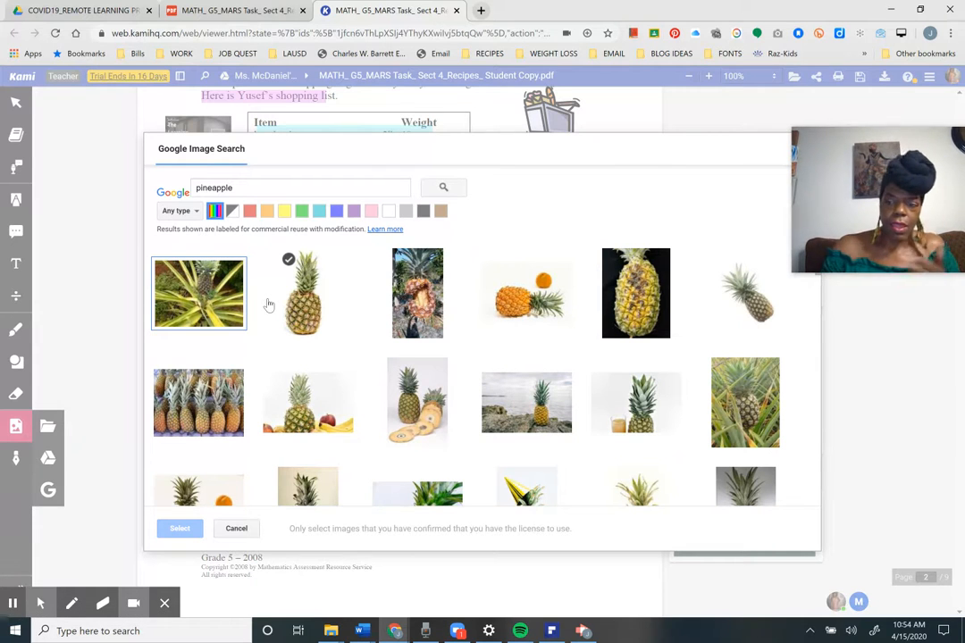
left_click(523, 417)
left_click(184, 529)
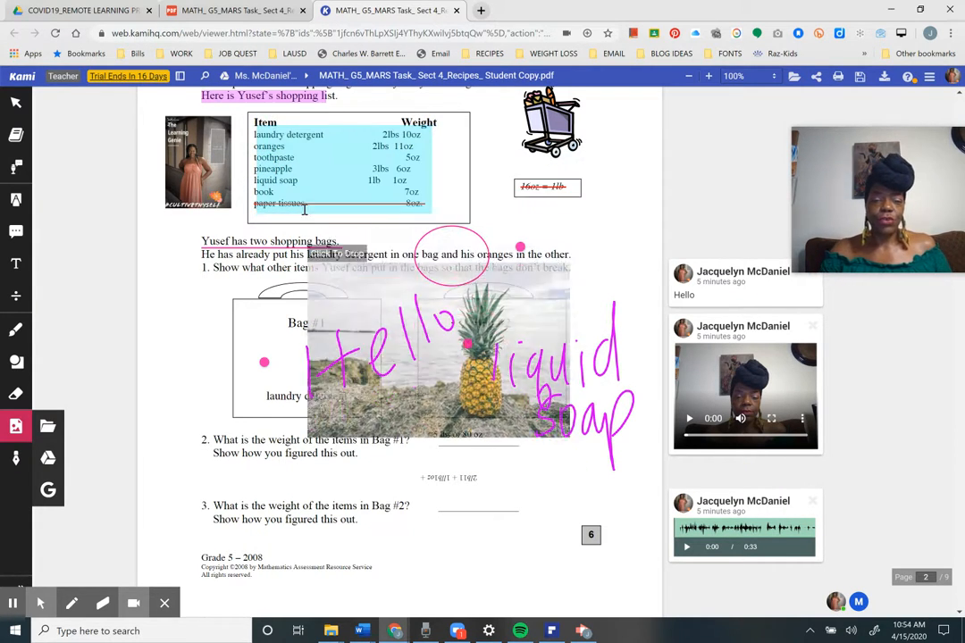
- Place the pineapple picture on the page, shrink it and fit it inside the Bag #1 box above "laundry detergent"
left_click(298, 288)
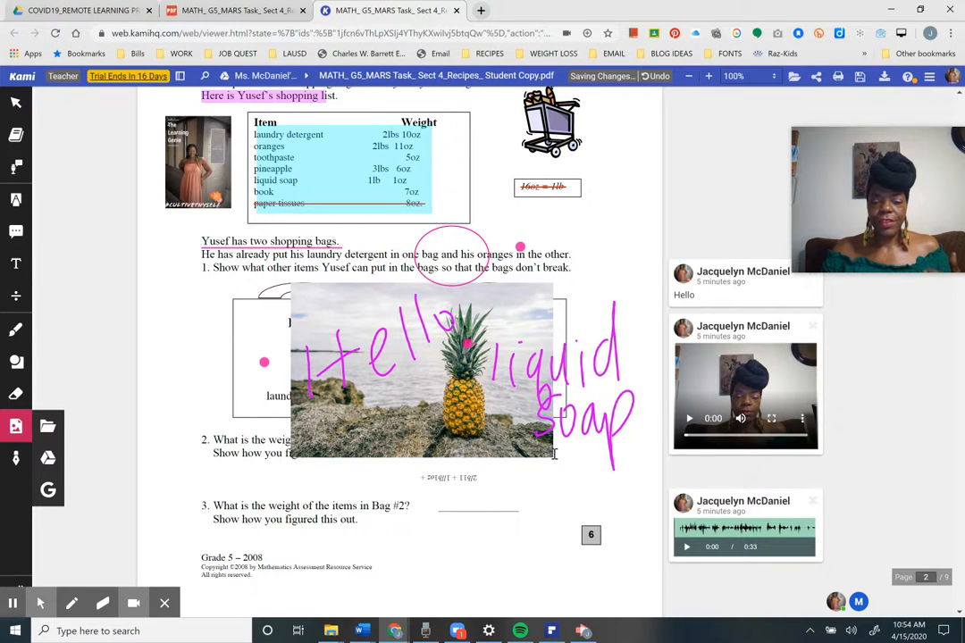
left_click_drag(554, 454, 420, 414)
left_click_drag(376, 318, 329, 351)
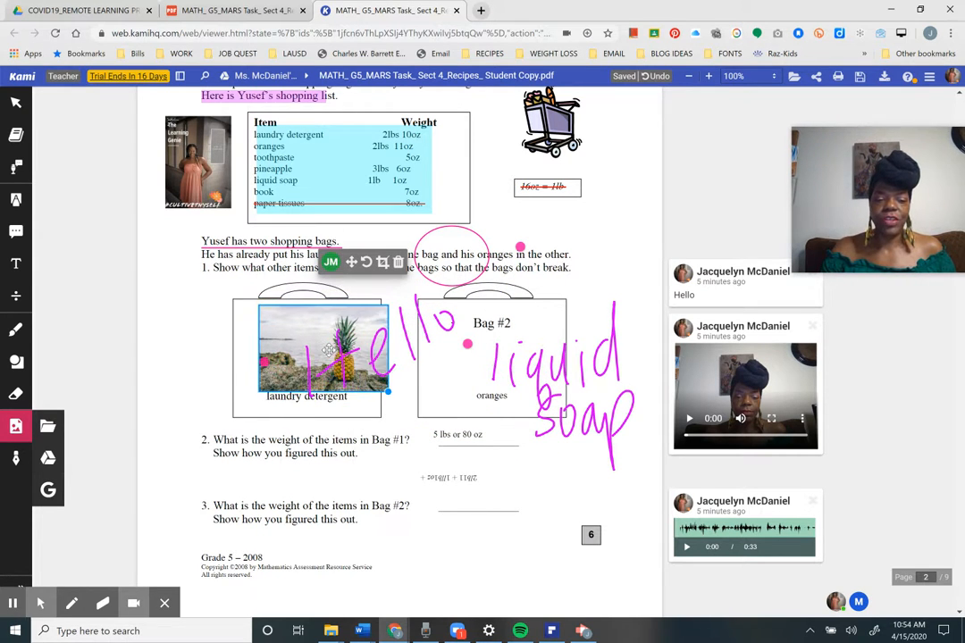
mouse_move(386, 392)
left_click_drag(388, 391, 335, 336)
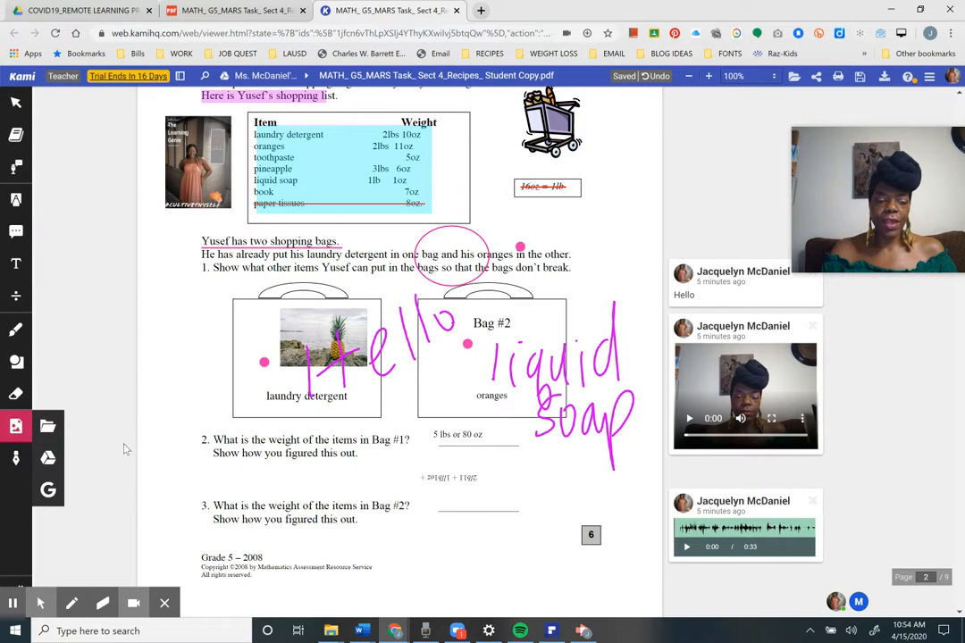
- Draw a new handwritten signature and upload it to the saved signatures
left_click(18, 460)
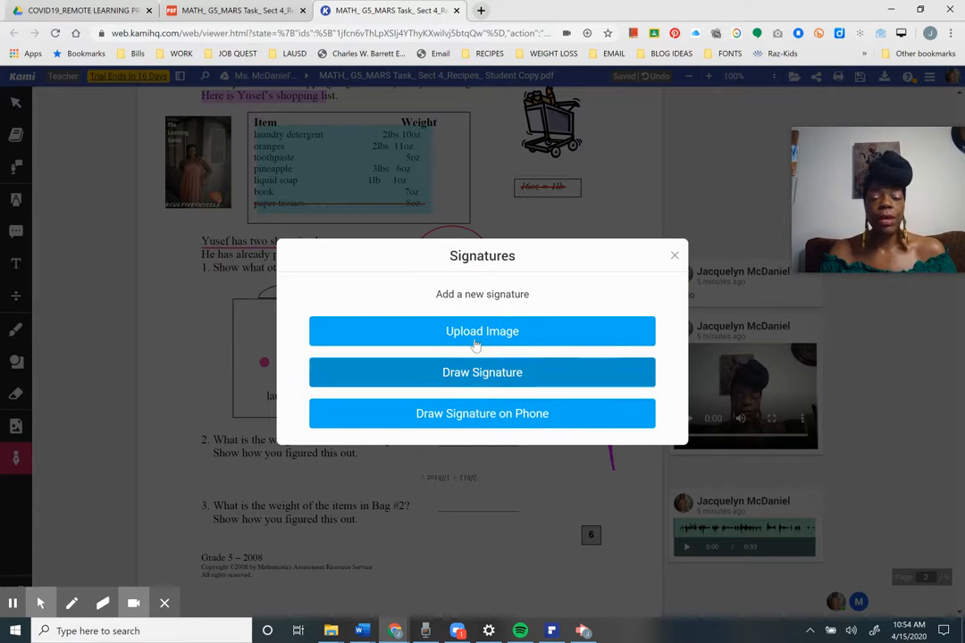
left_click(456, 374)
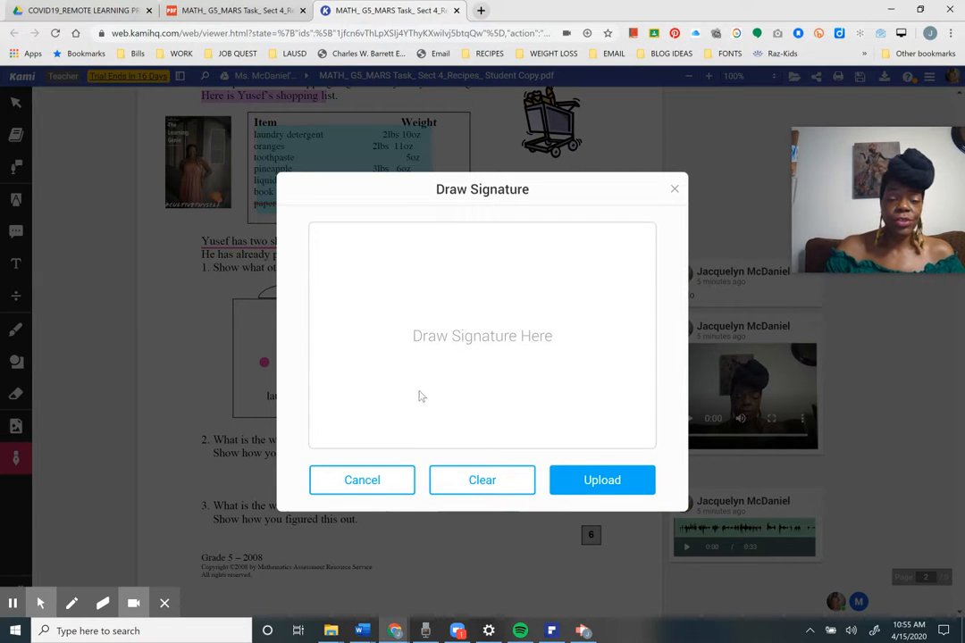
mouse_move(321, 373)
left_mouse_down()
mouse_move(348, 256)
mouse_move(403, 323)
mouse_move(440, 396)
mouse_move(528, 324)
mouse_move(591, 295)
left_mouse_up()
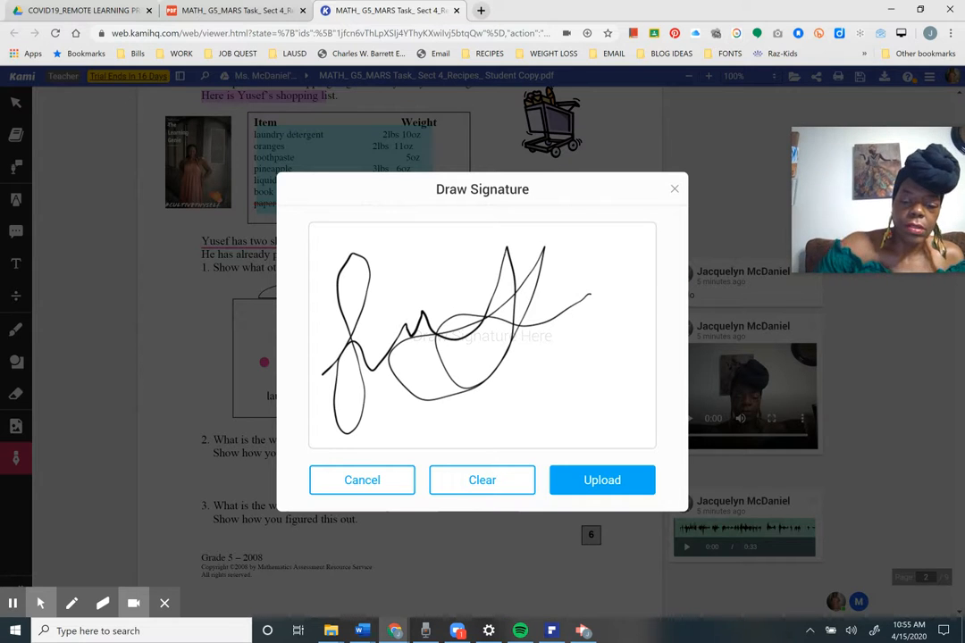
left_click(595, 487)
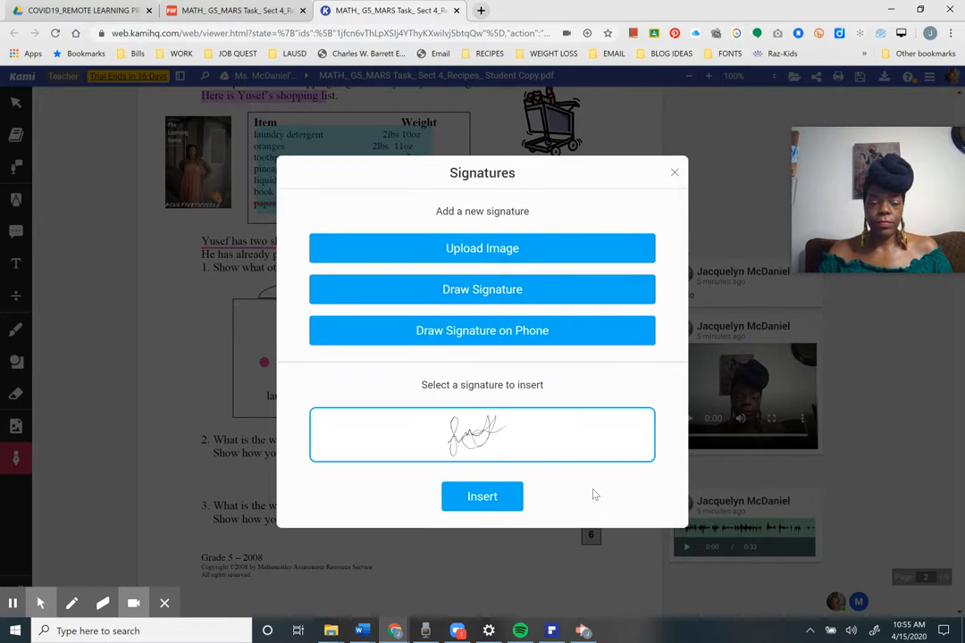
- Insert the saved signature at the foot of the page and move it beneath question 3, beside the copyright footer
left_click(480, 498)
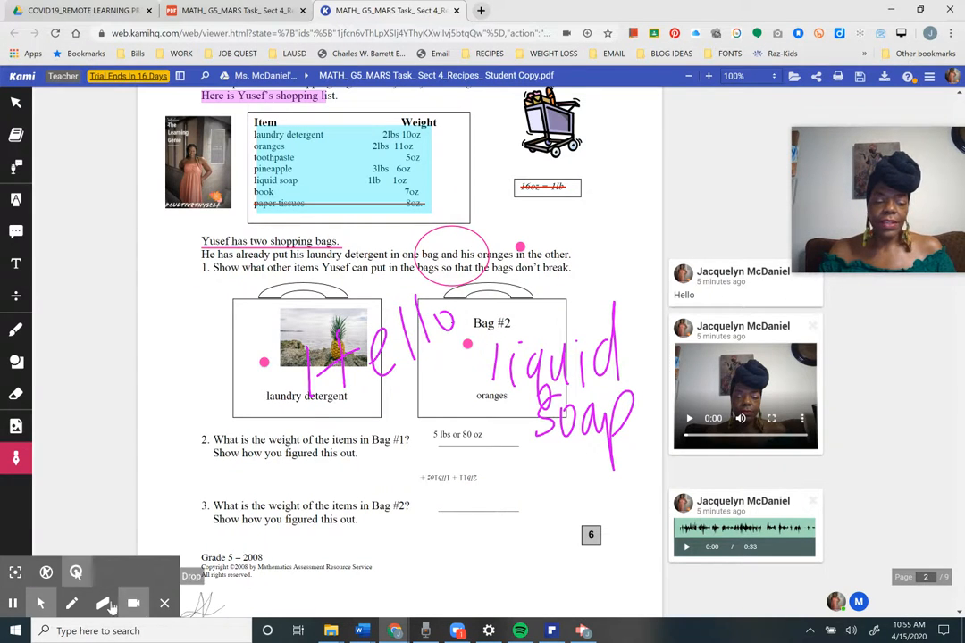
left_click(449, 552)
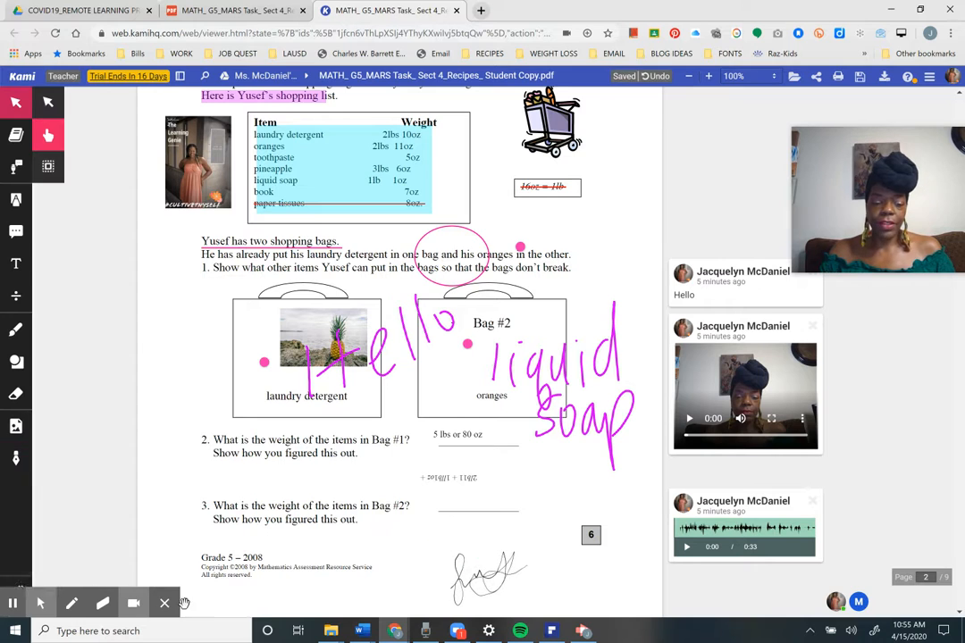
left_click(483, 573)
mouse_move(484, 574)
left_mouse_down()
mouse_move(442, 532)
mouse_move(415, 543)
left_mouse_up()
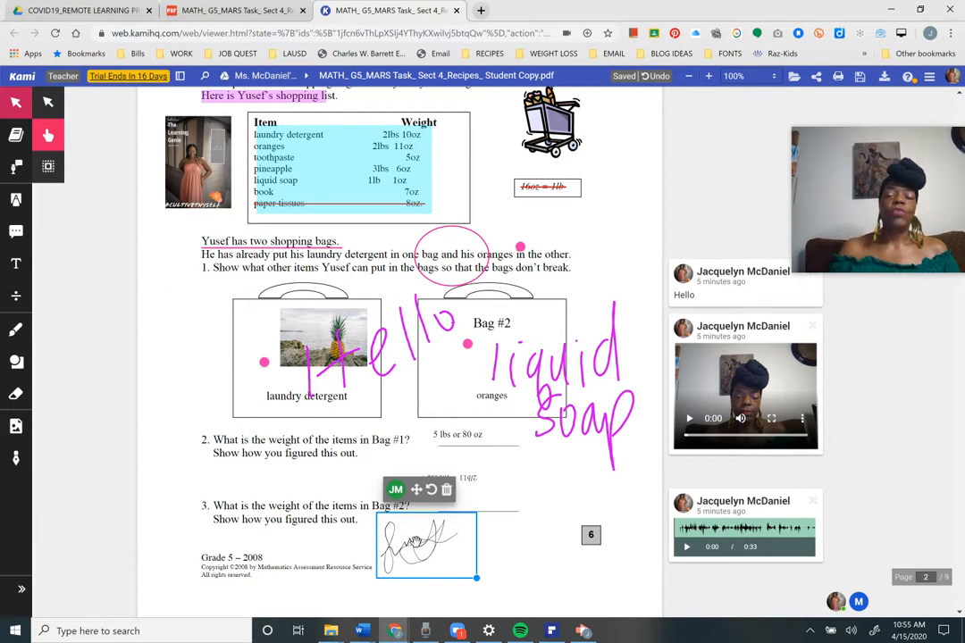
left_click(193, 326)
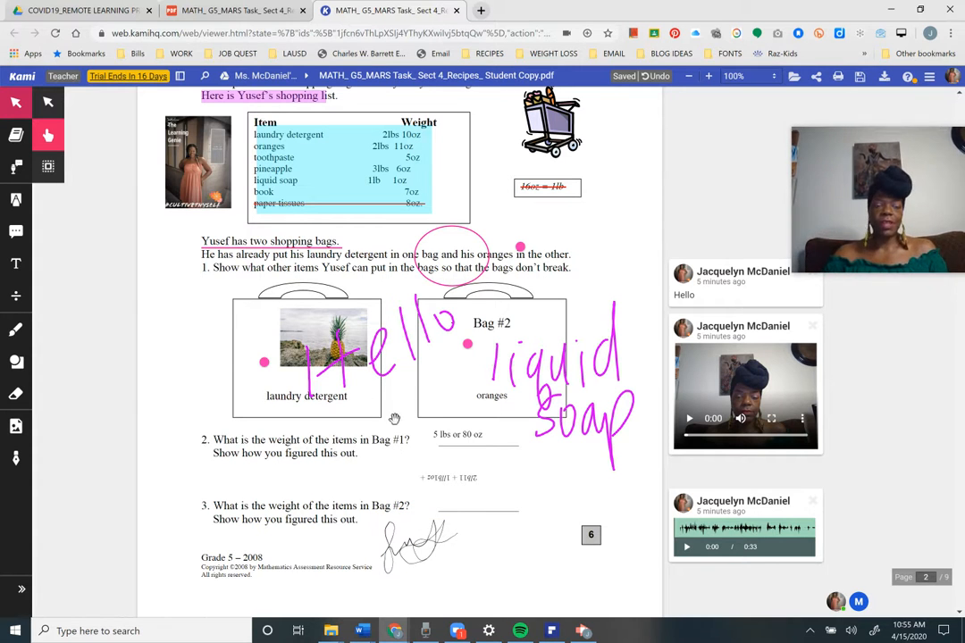
scroll(431, 382, "up", 1)
scroll(431, 381, "up", 6)
scroll(430, 381, "down", 7)
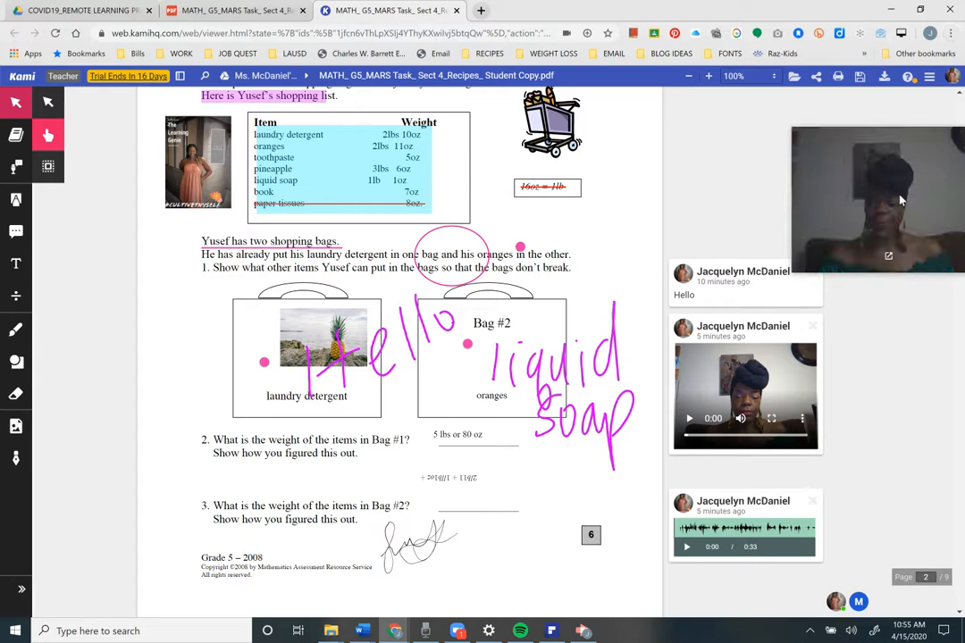
left_click(951, 33)
left_click(856, 56)
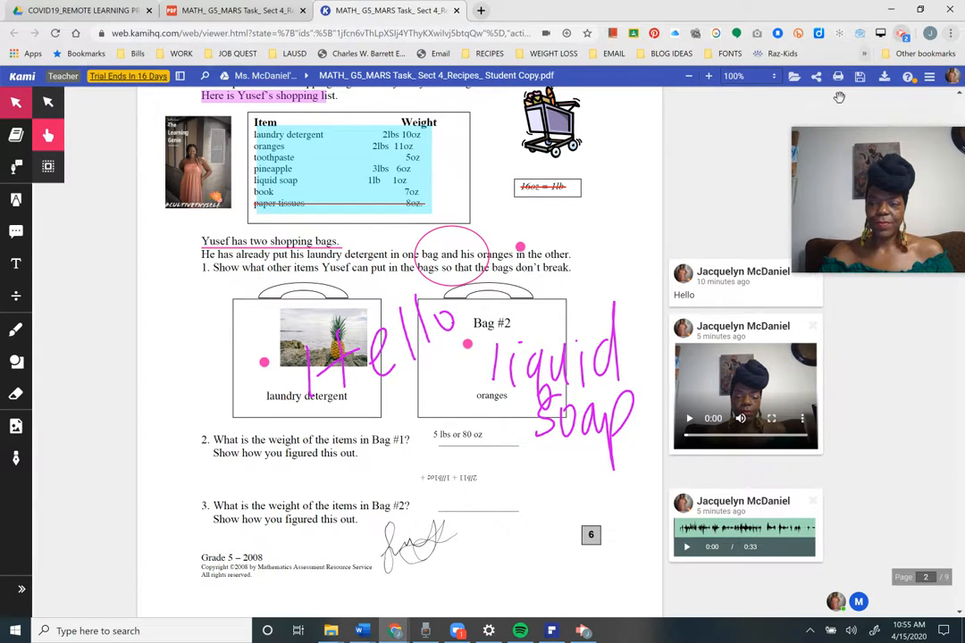